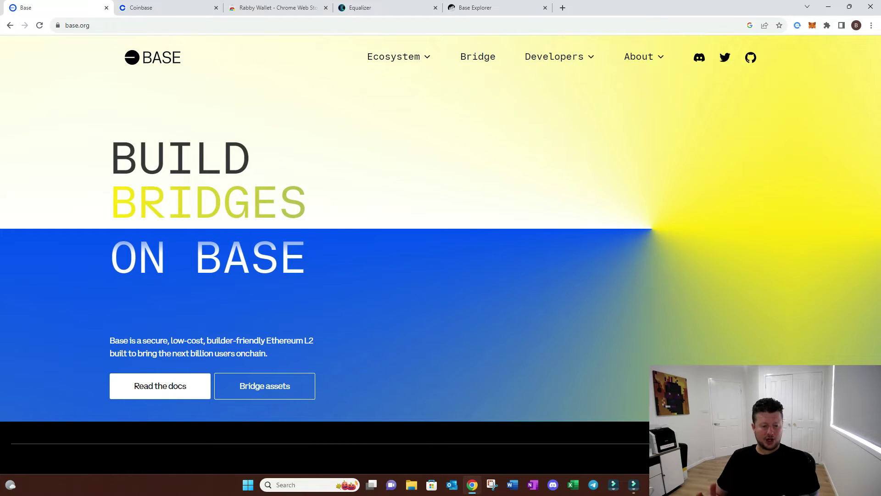
# - Scroll base.org down to the 'Making Ethereum accessible to everyone' feature cards
pyautogui.scroll(-5, 441, 229)
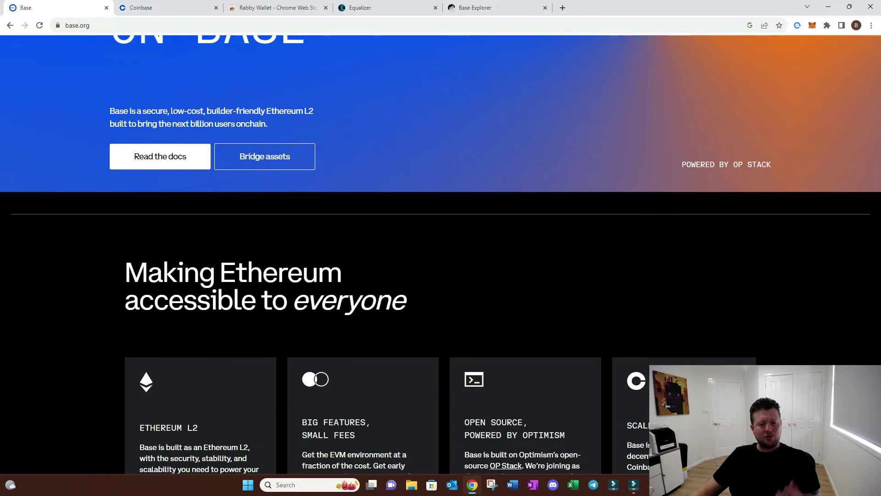
pyautogui.scroll(-2, 440, 251)
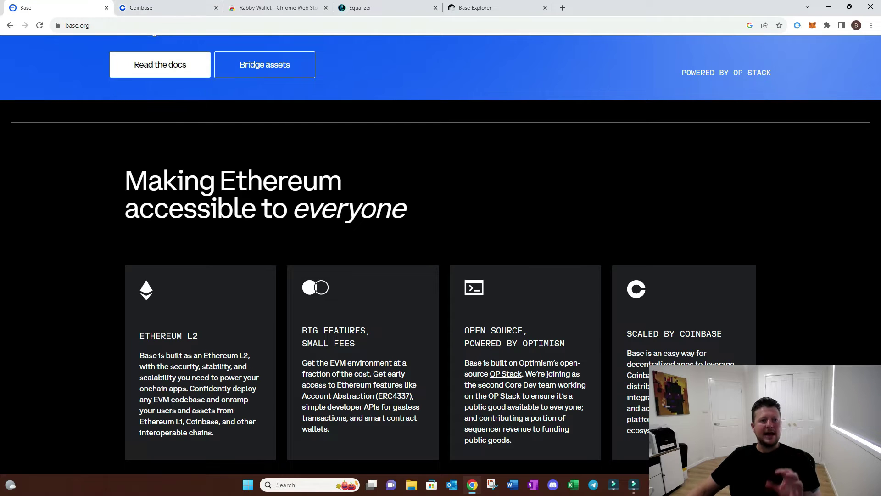
# - Switch to Coinbase and scroll My assets to the 0.05 ETH Ethereum row
pyautogui.click(152, 7)
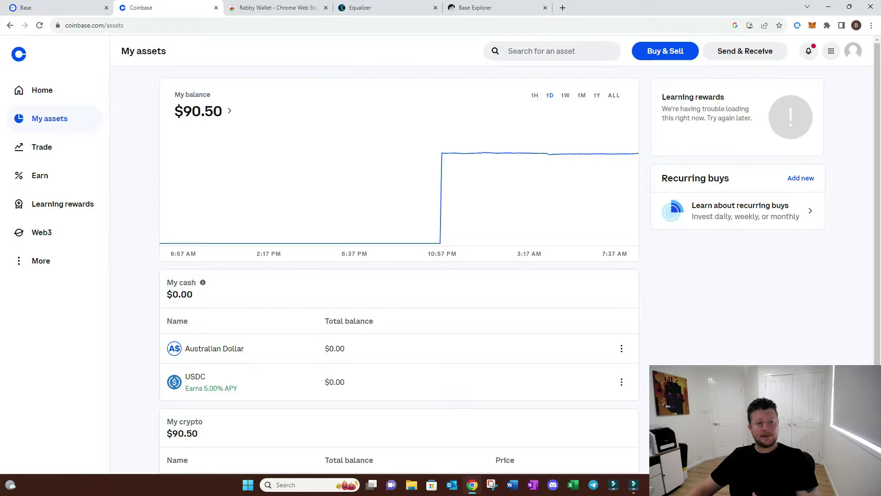
pyautogui.scroll(-2, 399, 253)
pyautogui.scroll(1, 399, 252)
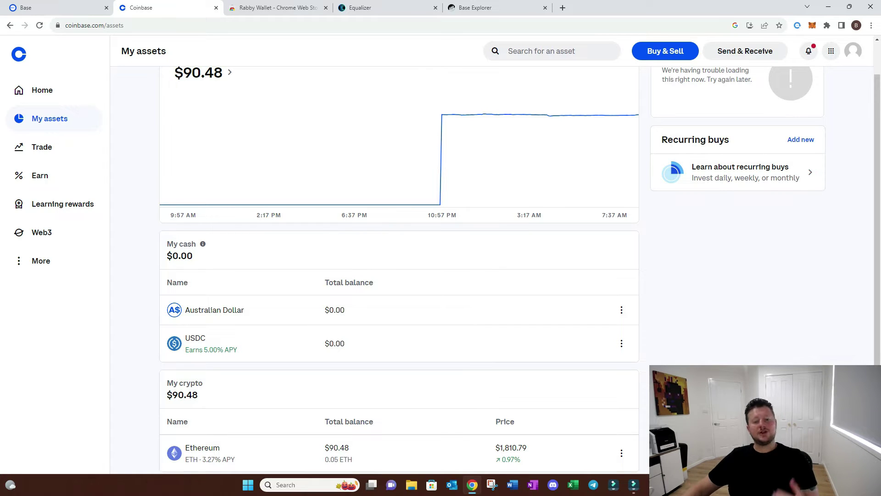
pyautogui.scroll(-2, 500, 269)
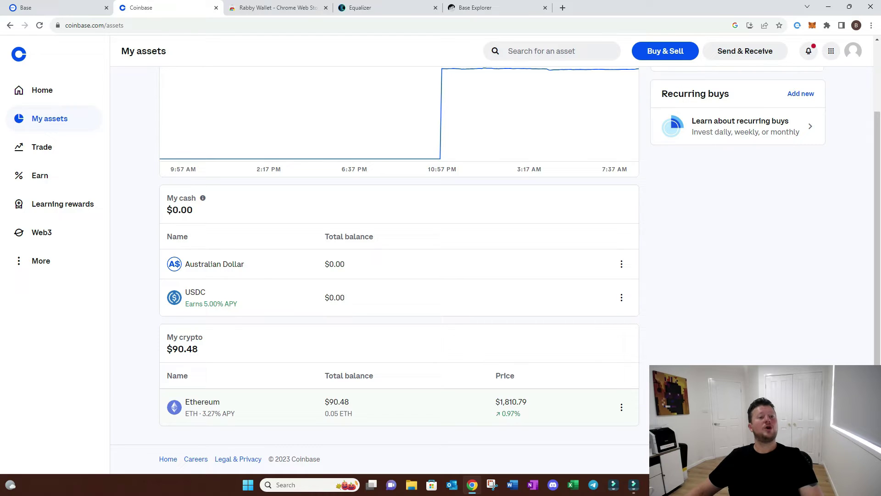
# - Add the Rabby Wallet extension to Chrome from the Web Store
pyautogui.hotkey('ctrl', 'Tab')
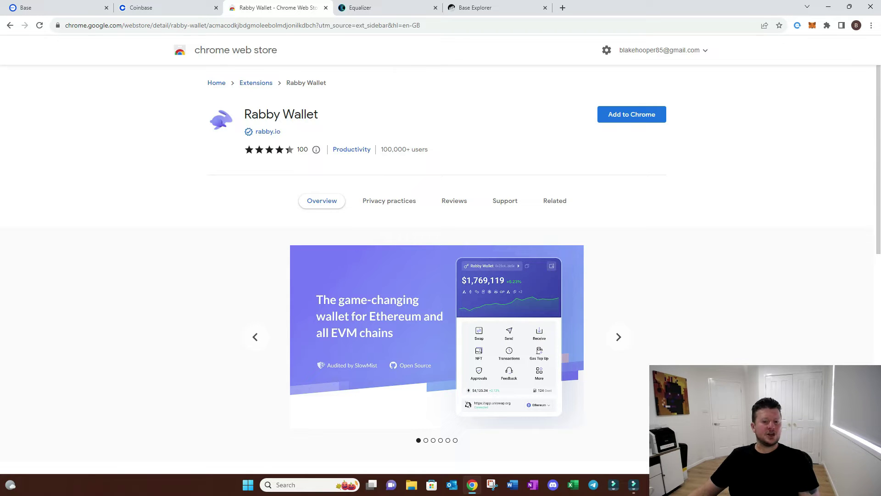
pyautogui.click(632, 114)
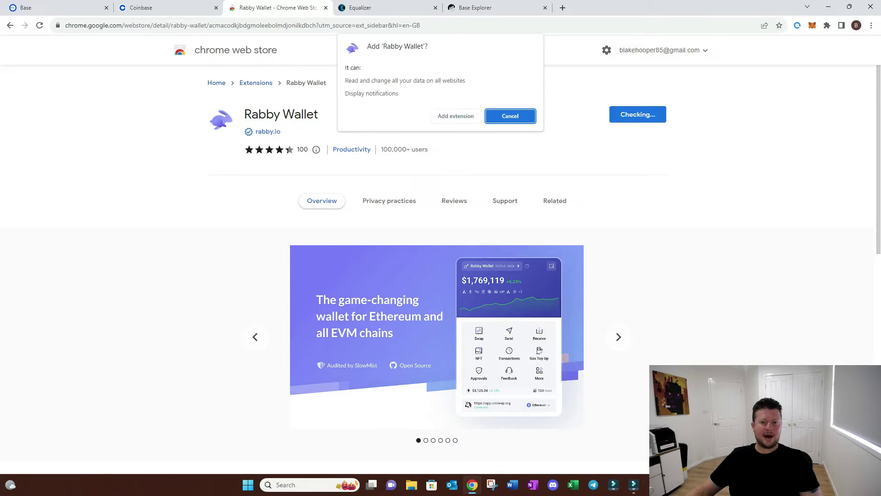
pyautogui.press('Return')
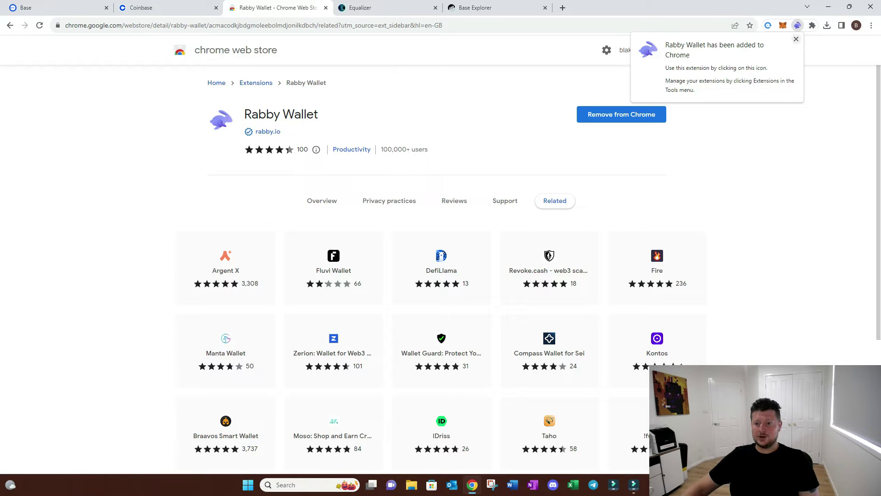
pyautogui.click(796, 39)
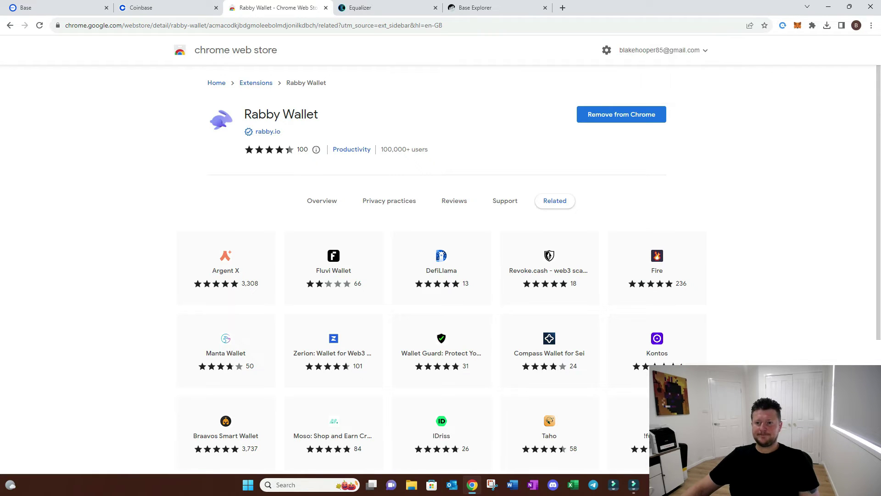
# - Pin Rabby Wallet to the toolbar and bring up its welcome screen
pyautogui.click(812, 26)
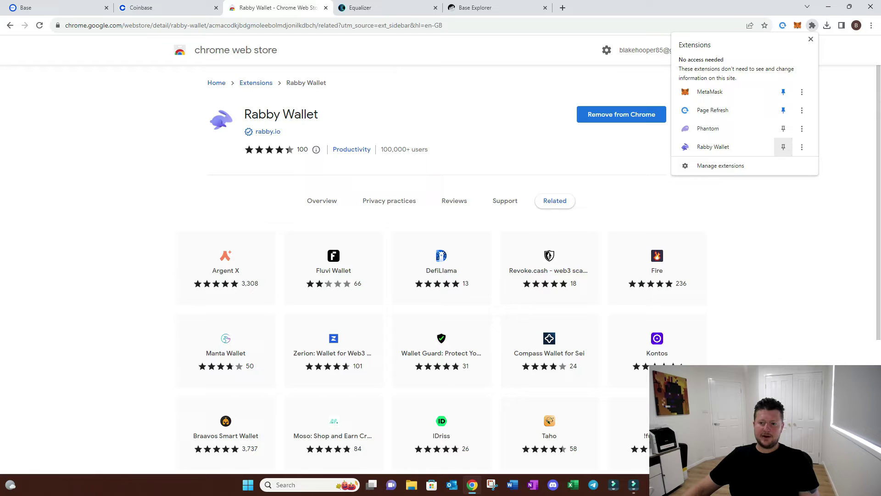
pyautogui.click(783, 147)
pyautogui.click(812, 25)
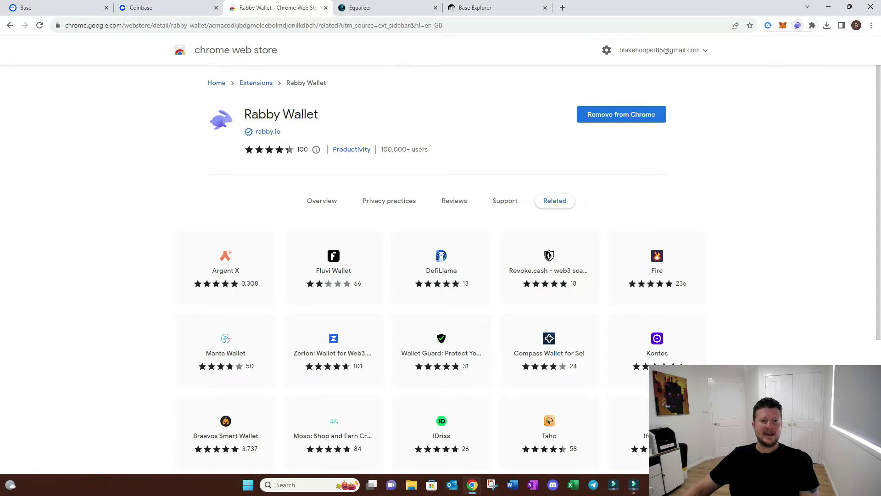
pyautogui.click(797, 26)
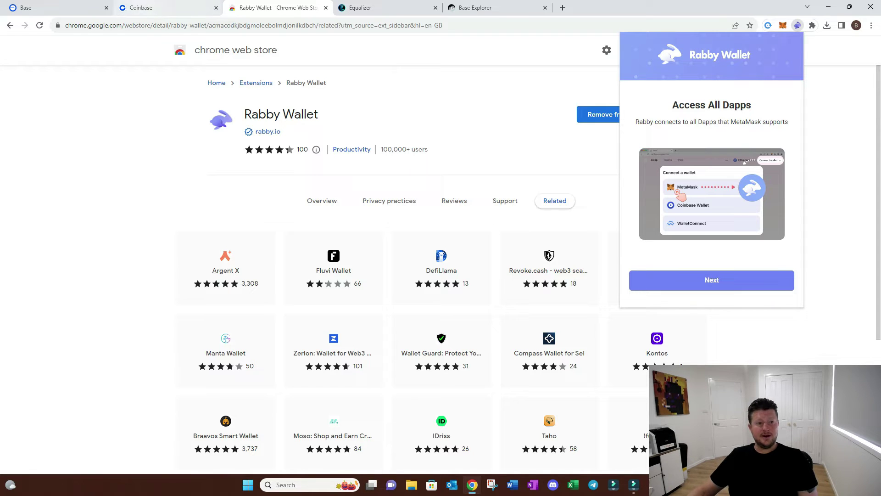
# - Start a new Rabby wallet and set and confirm its unlock password
pyautogui.click(639, 278)
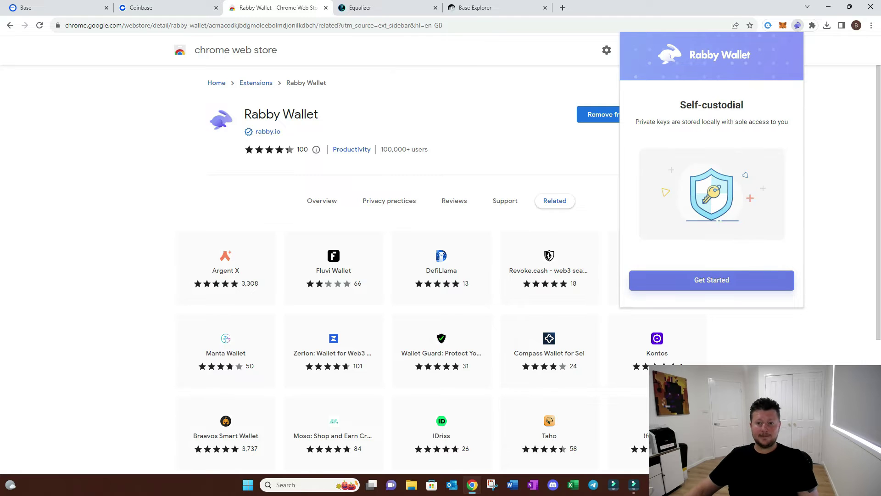
pyautogui.click(639, 278)
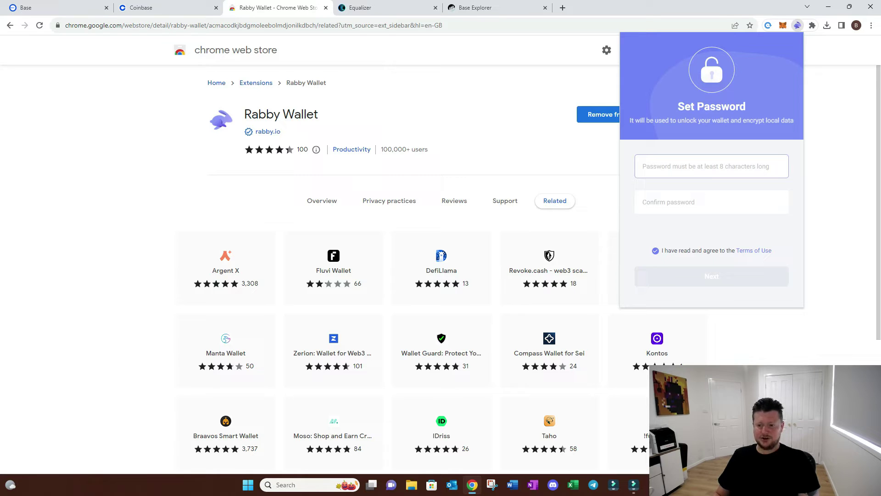
pyautogui.write('***')
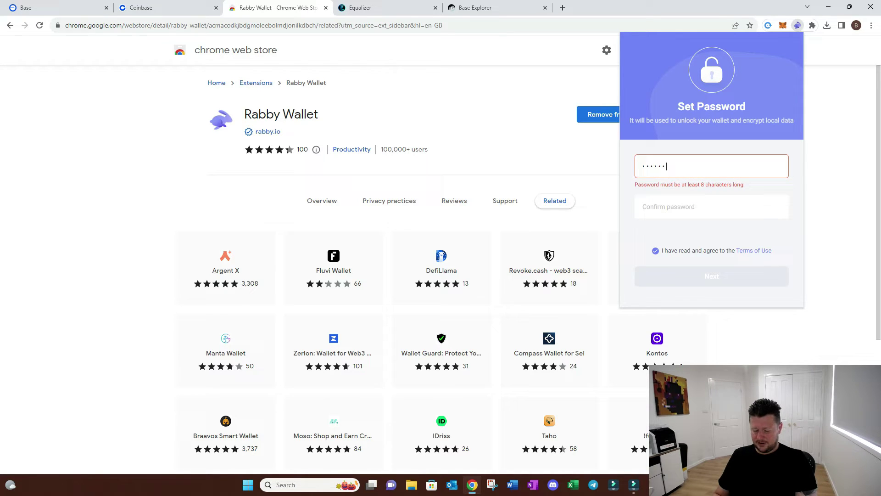
pyautogui.write('*****')
pyautogui.press('Tab')
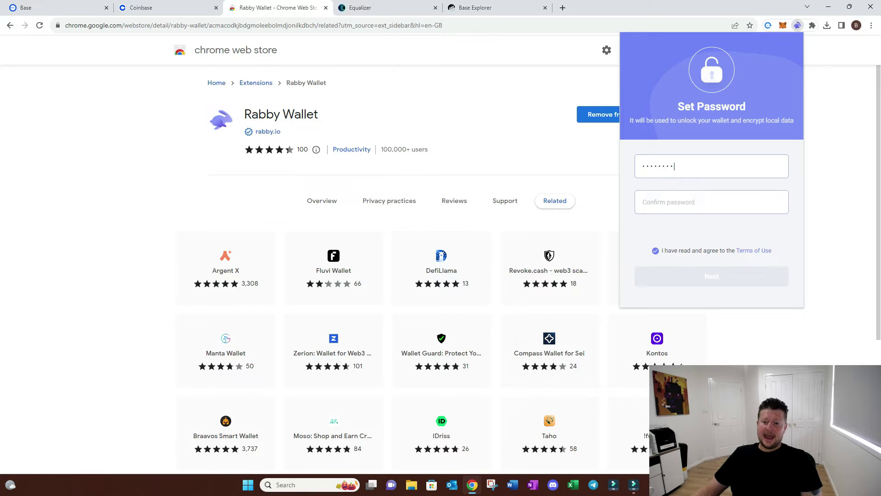
pyautogui.write('****')
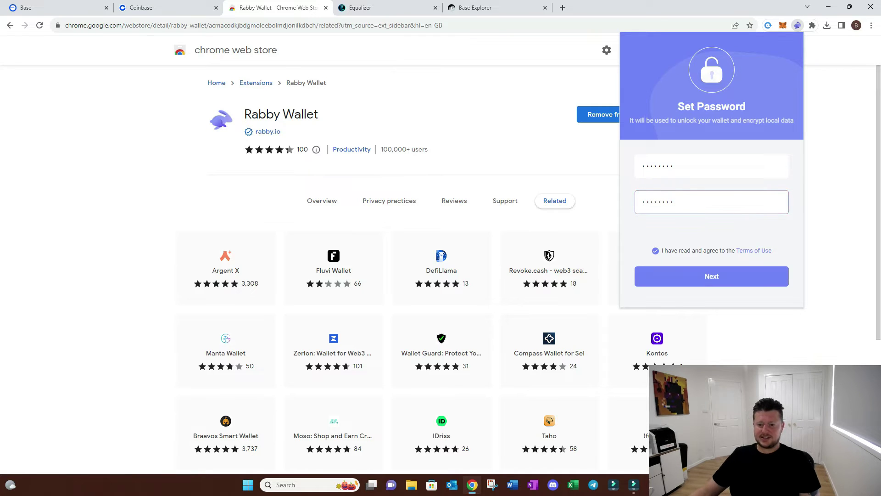
pyautogui.click(711, 276)
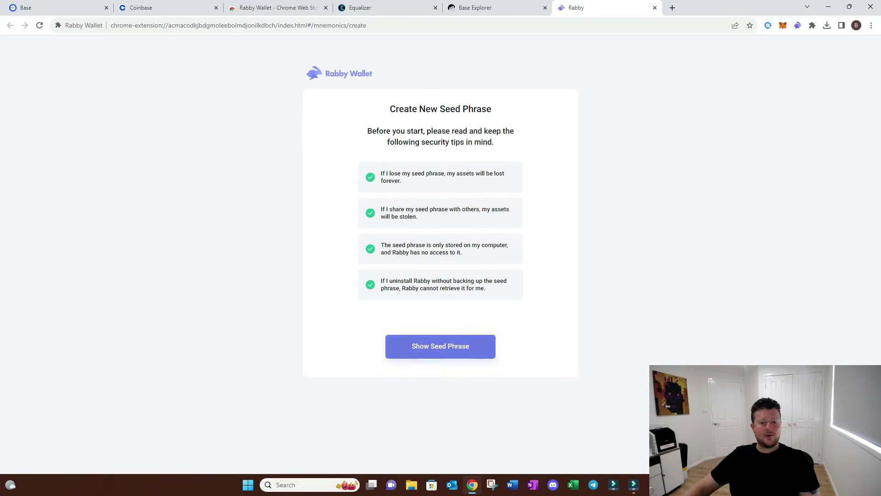
# - Reveal the newly generated 12-word seed phrase
pyautogui.click(440, 345)
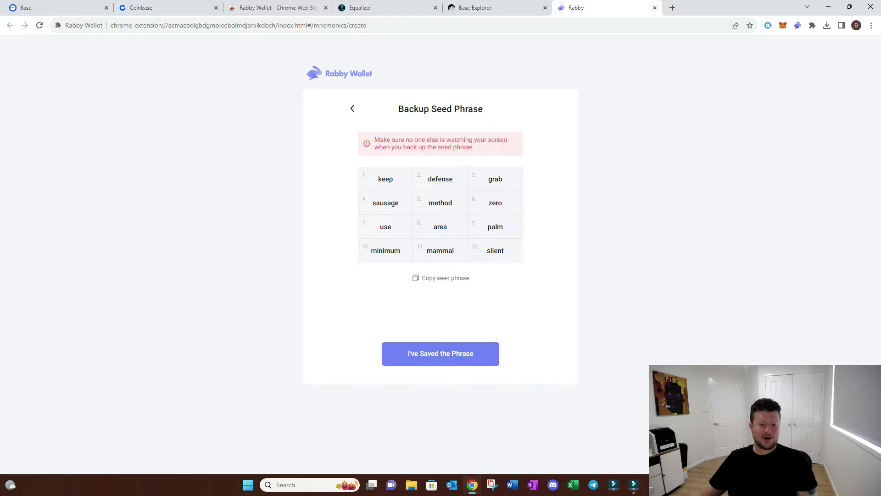
# - Confirm the seed phrase is saved, add address 1 to Rabby, and finish importing
pyautogui.click(459, 354)
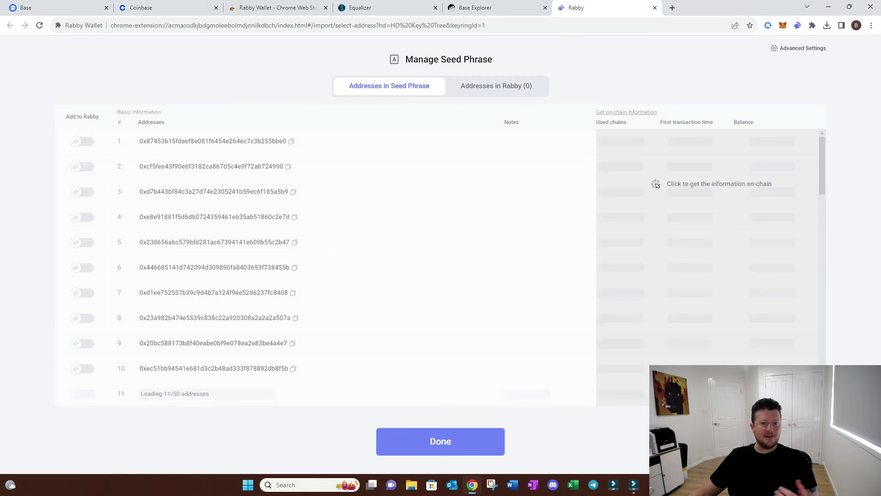
pyautogui.click(82, 141)
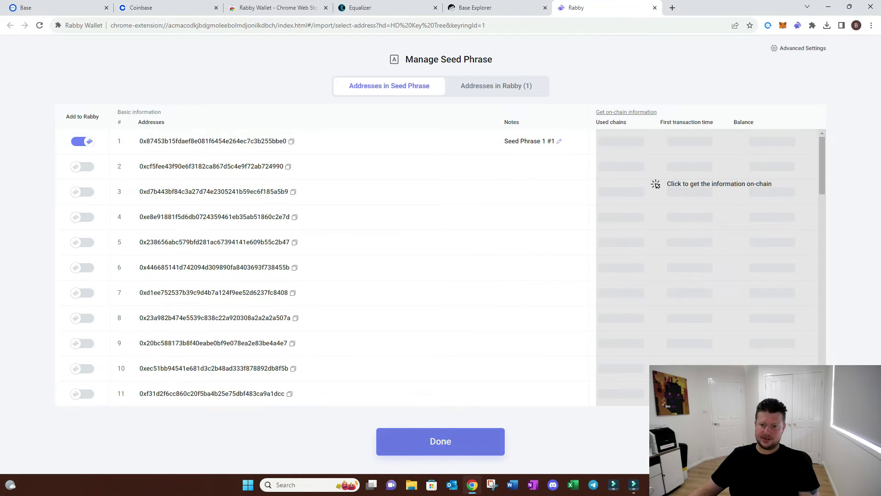
pyautogui.click(441, 441)
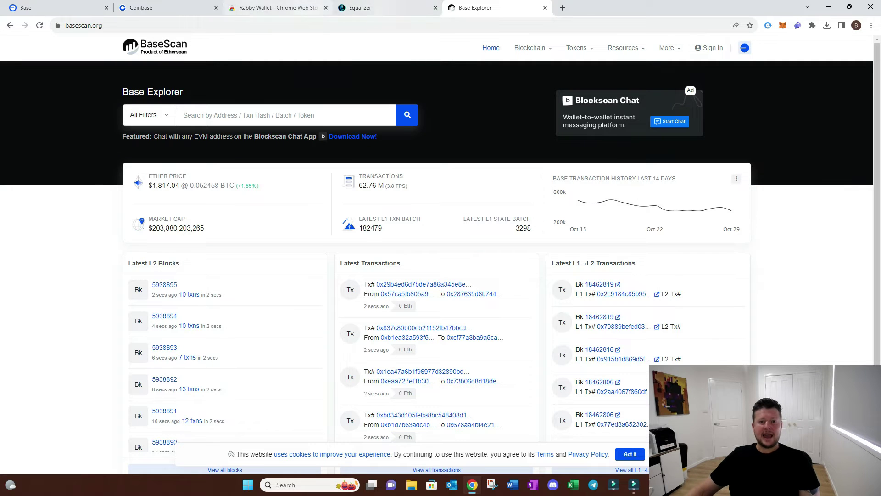
# - Switch to the Equalizer ETH-to-SCALE swap page and view Rabby's $0 dashboard
pyautogui.click(356, 8)
pyautogui.click(798, 25)
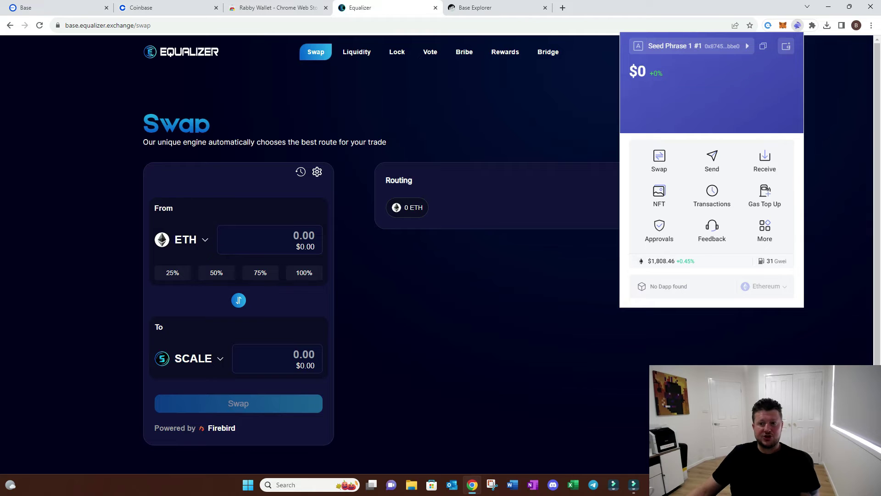
# - Copy the Rabby account address and return to the Coinbase My assets page
pyautogui.click(763, 46)
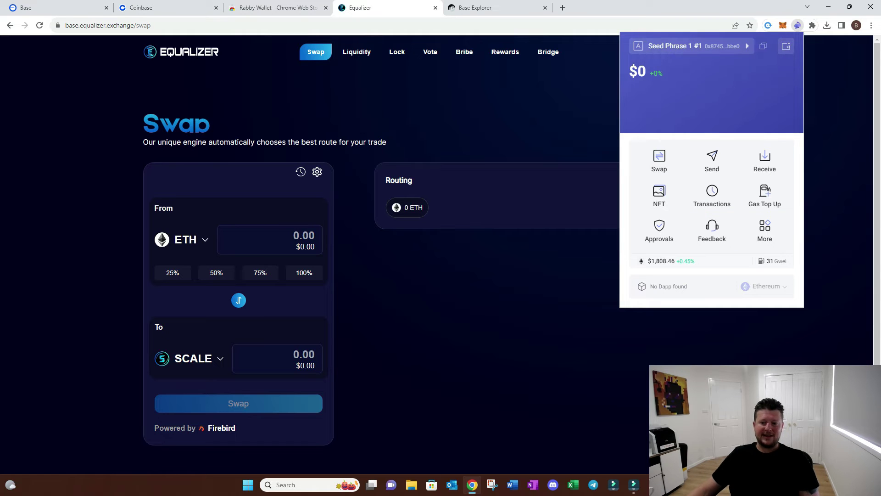
pyautogui.click(146, 7)
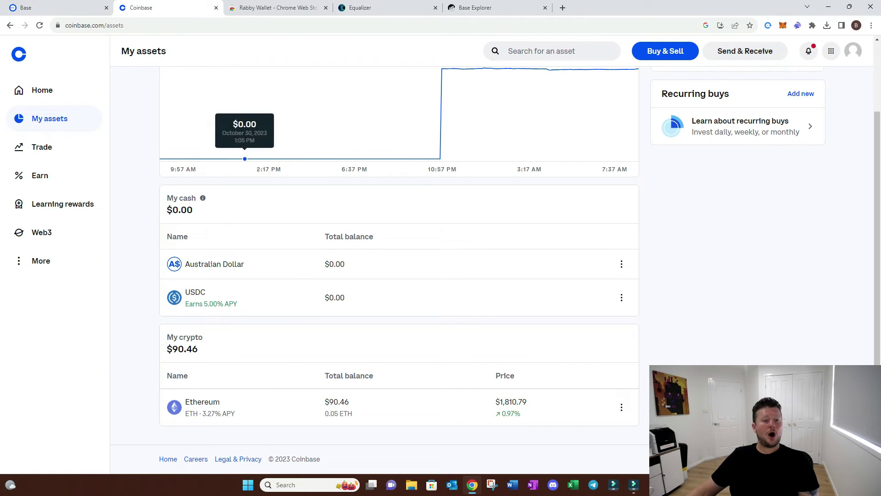
# - Start an Ethereum send from Coinbase with the pasted Rabby address as recipient
pyautogui.click(621, 407)
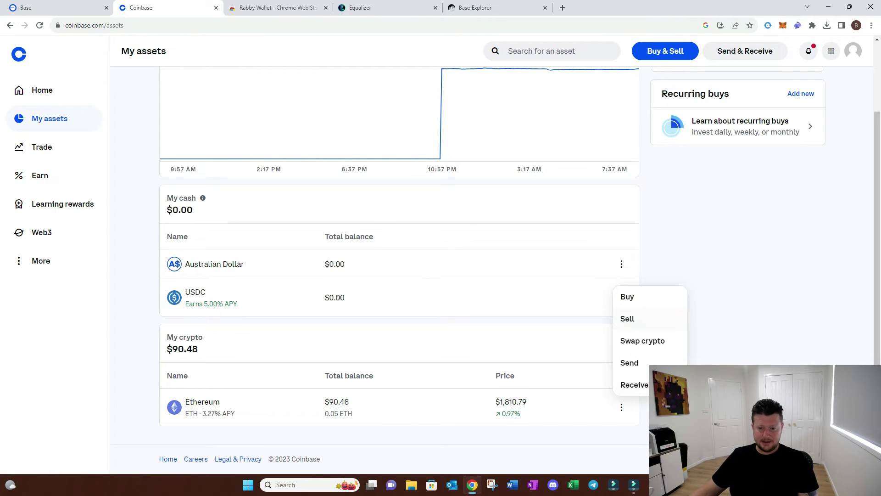
pyautogui.click(629, 362)
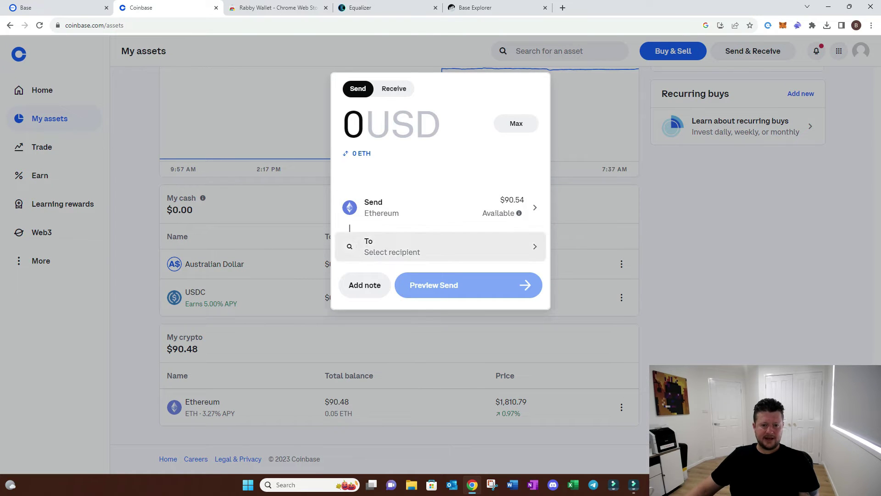
pyautogui.click(354, 243)
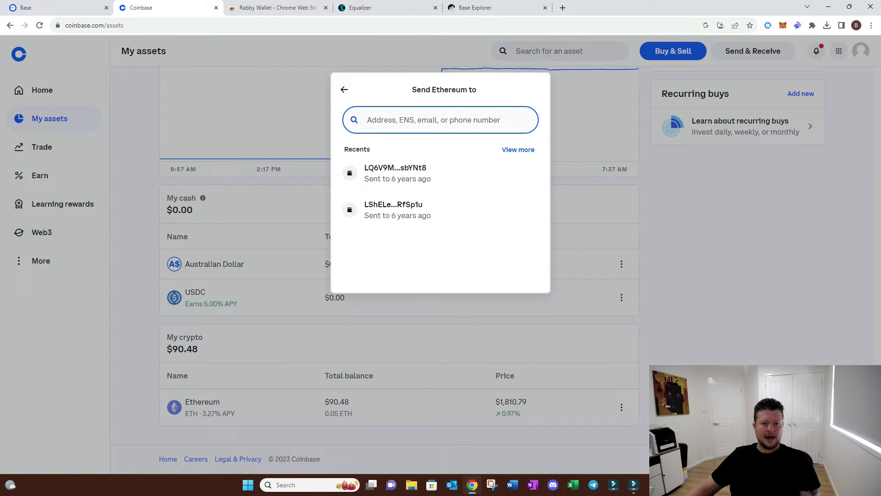
pyautogui.hotkey('ctrl', 'v')
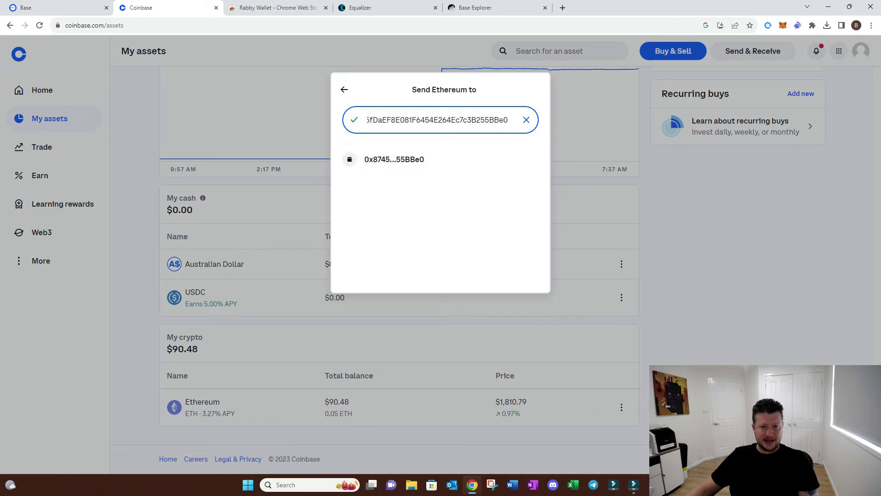
pyautogui.press('Return')
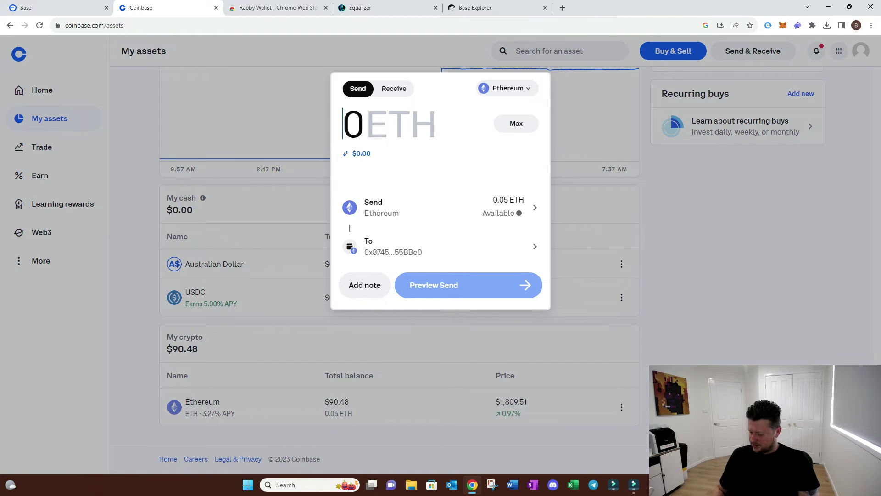
# - Enter 0.01 ETH as the send amount and return to the send form
pyautogui.write('0.01')
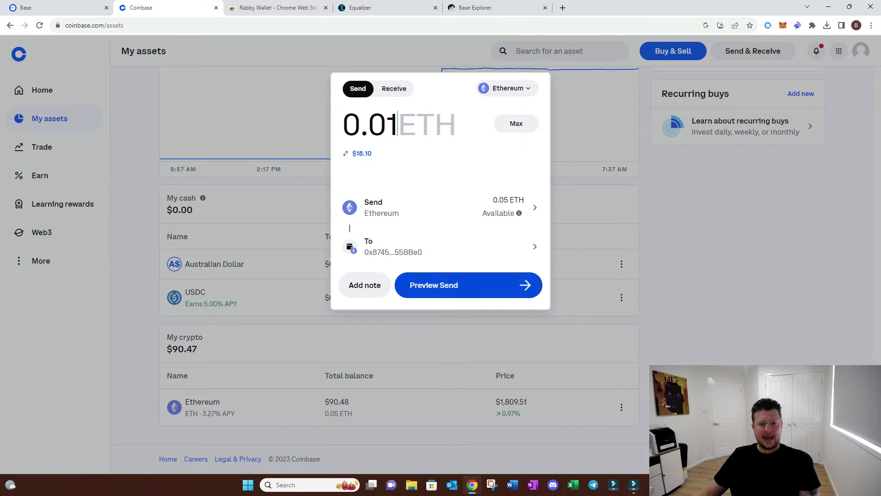
pyautogui.press('Return')
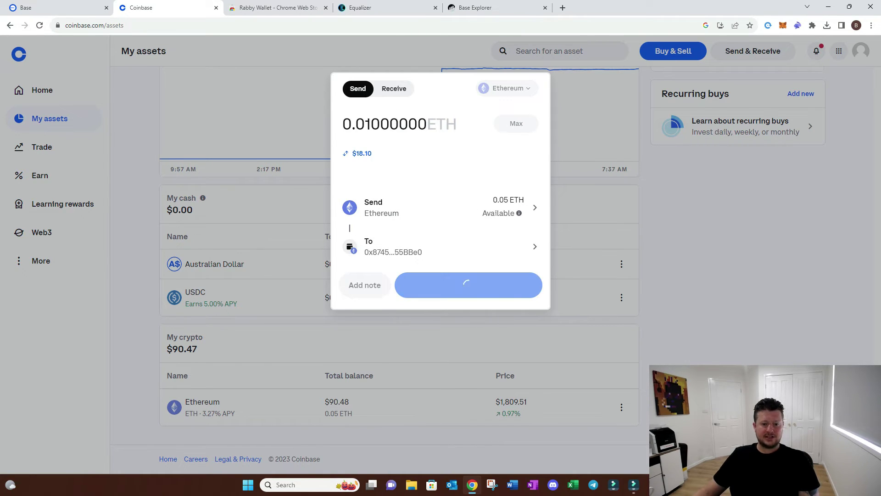
pyautogui.click(344, 90)
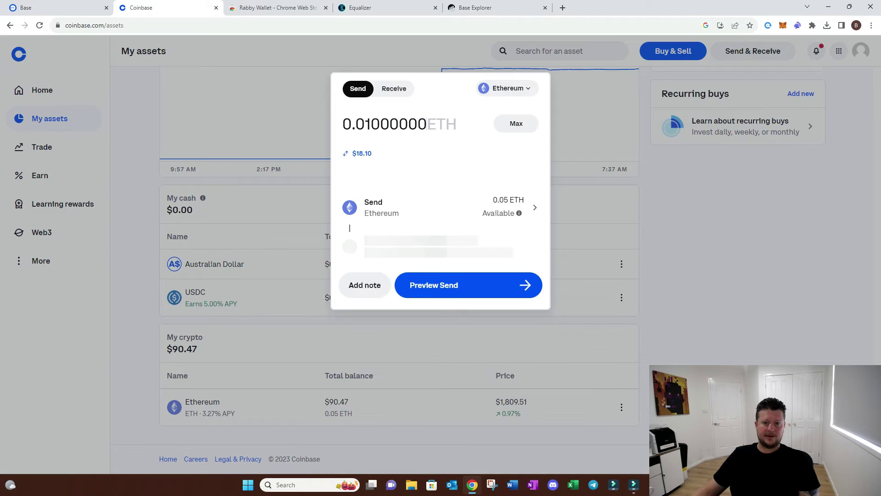
# - Move the 0.01 ETH send to the Base network, suppress the warning, and preview it
pyautogui.click(501, 90)
pyautogui.click(375, 268)
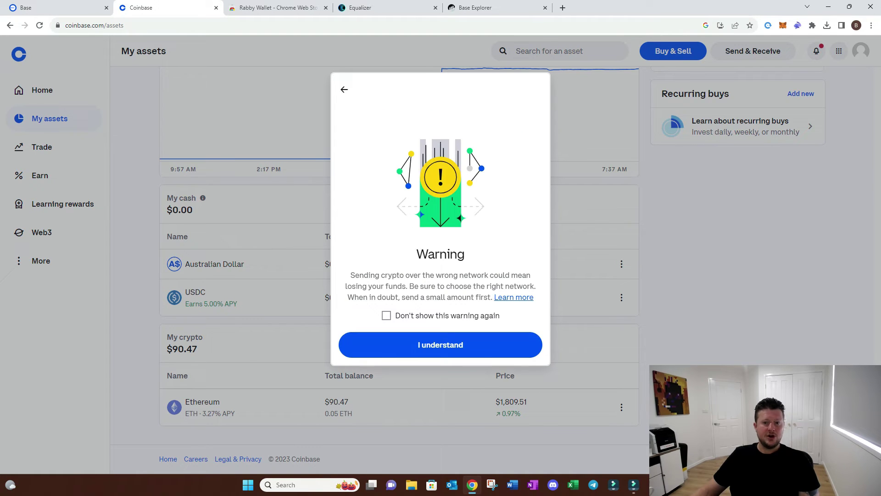
pyautogui.click(387, 315)
pyautogui.click(387, 315)
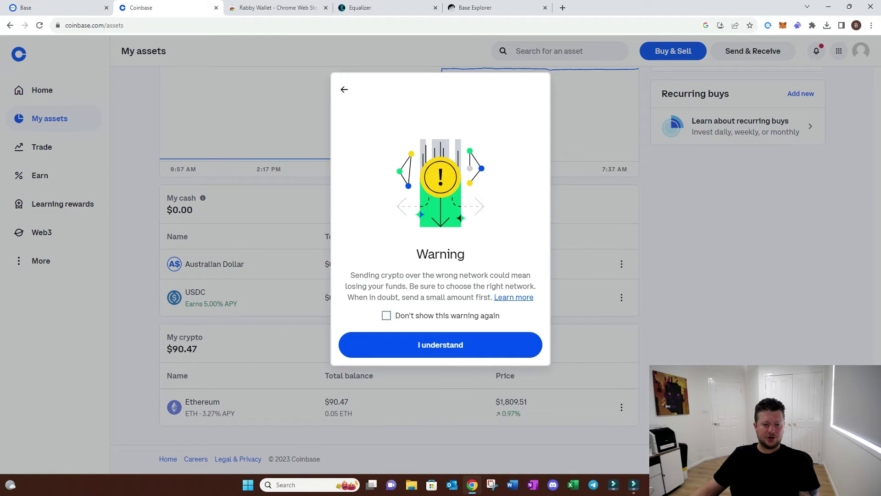
pyautogui.click(387, 315)
pyautogui.click(441, 345)
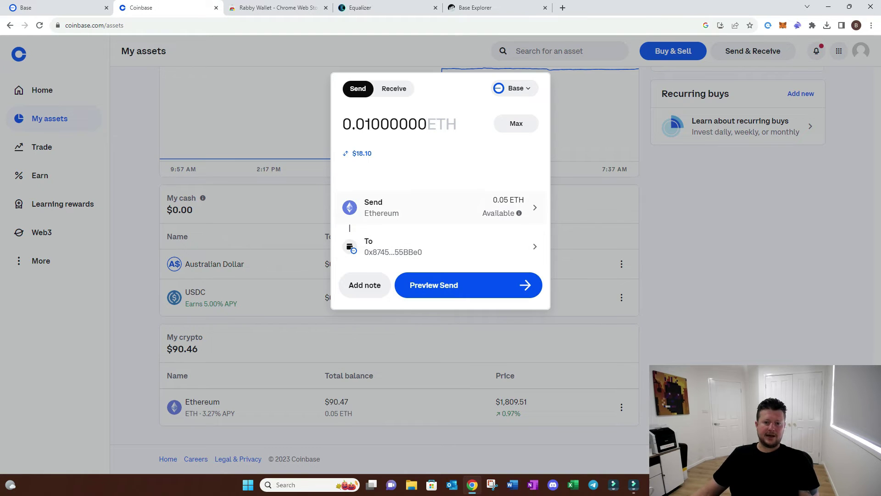
pyautogui.press('Return')
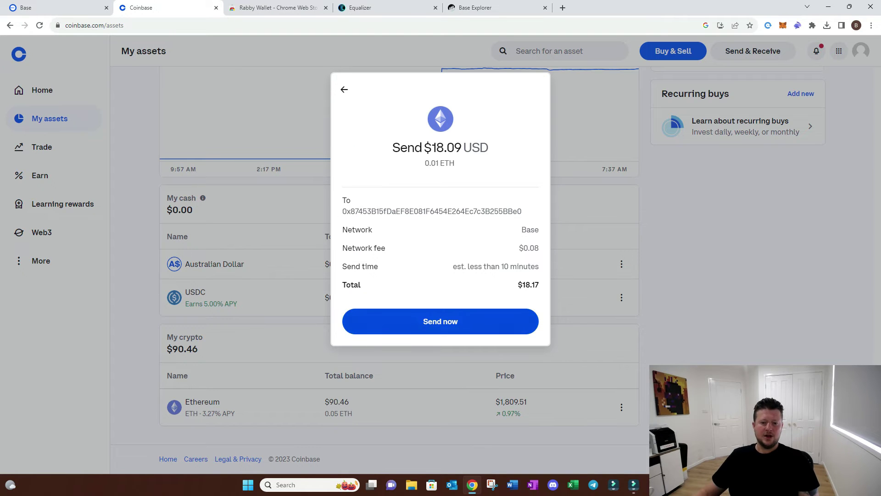
# - Submit the 0.01 ETH send on Base and enter the 7-digit texted verification code
pyautogui.press('Return')
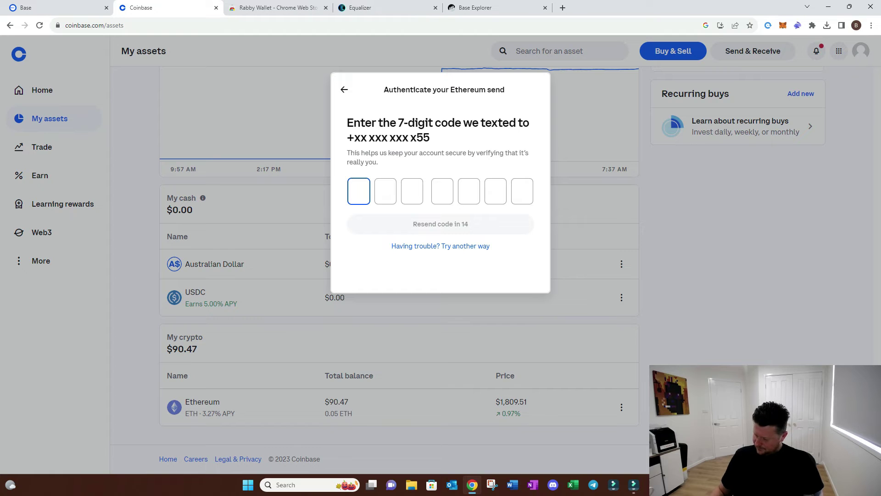
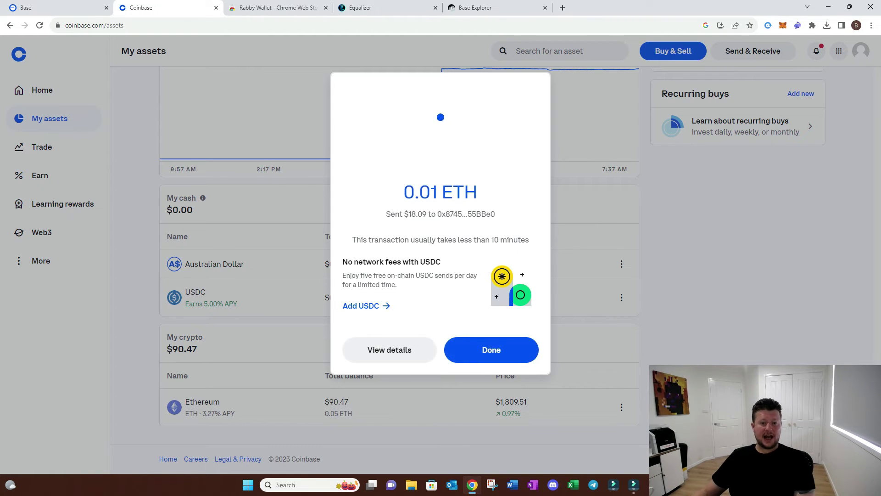
# - Close the Coinbase sent confirmation and switch to the BaseScan explorer tab
pyautogui.press('Escape')
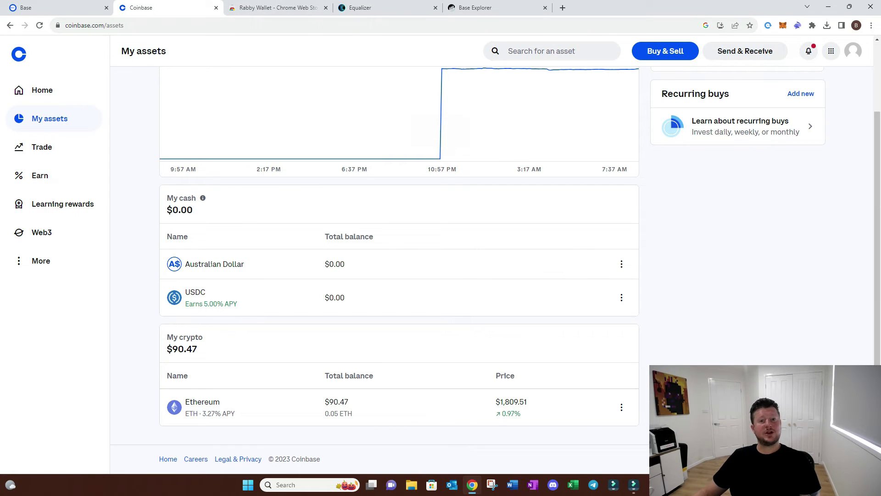
pyautogui.click(475, 8)
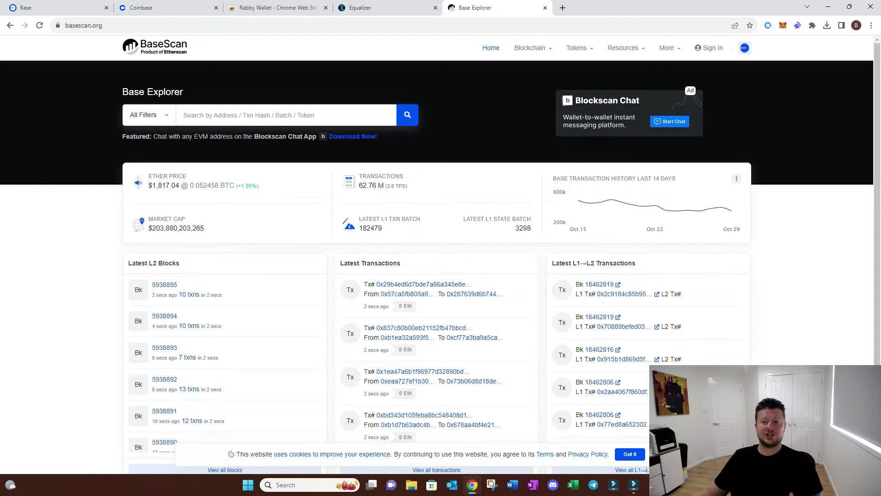
# - In Rabby, copy the wallet address and view history showing +0.0100 ETH received on Base
pyautogui.click(797, 25)
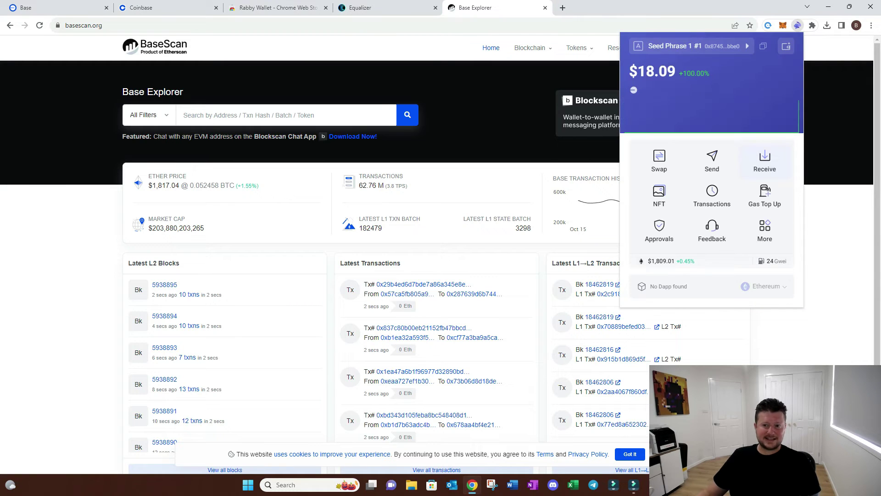
pyautogui.click(763, 46)
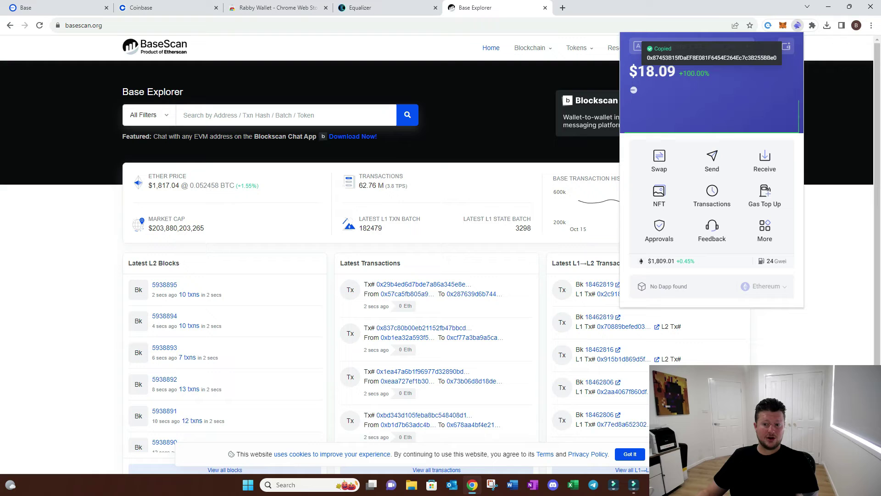
pyautogui.click(712, 195)
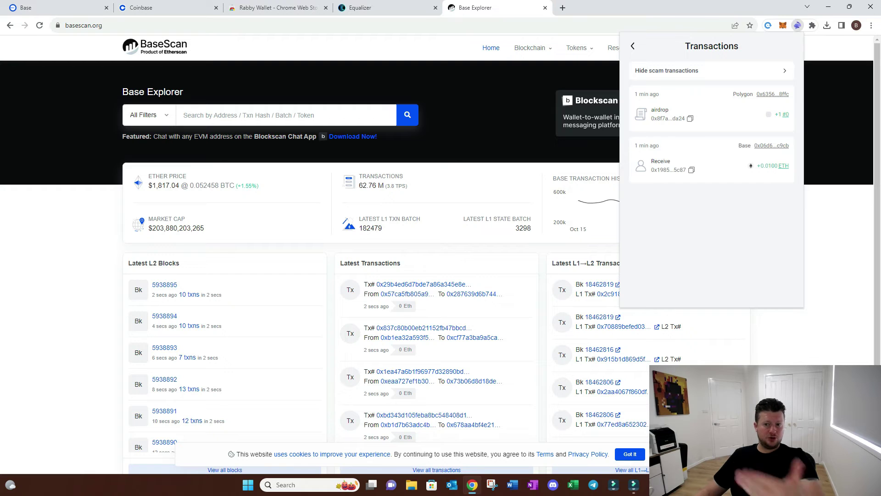
# - Open the 0.01 ETH receive on BaseScan and review its Success status in block 5957561
pyautogui.click(772, 146)
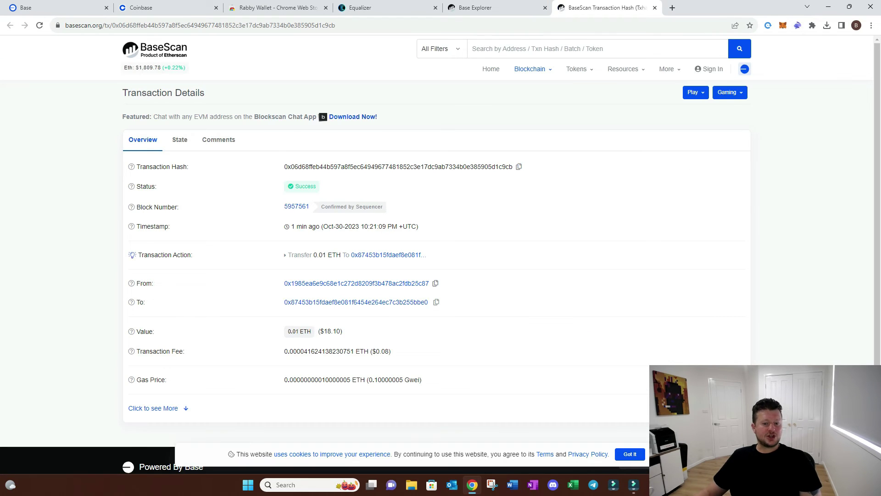
pyautogui.scroll(-1, 353, 242)
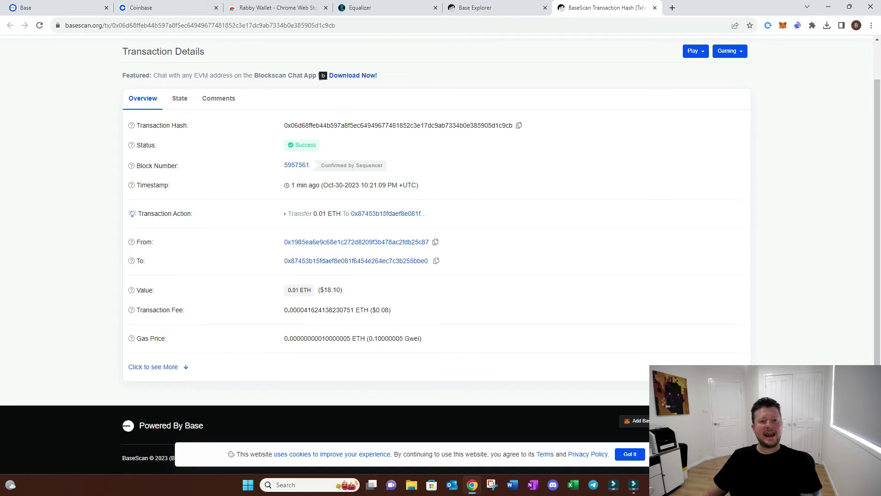
pyautogui.scroll(1, 441, 248)
pyautogui.click(551, 48)
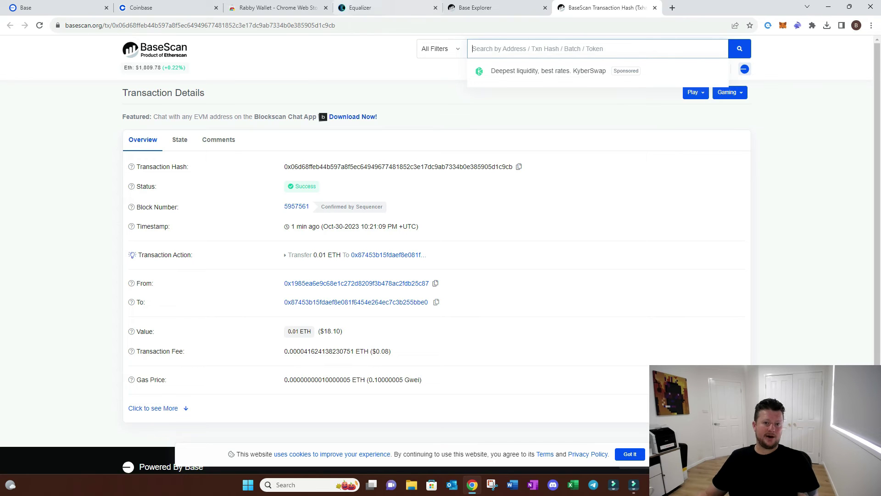
# - Return to Equalizer and try connecting a browser wallet, dismissing the MetaMask unlock prompt
pyautogui.click(367, 8)
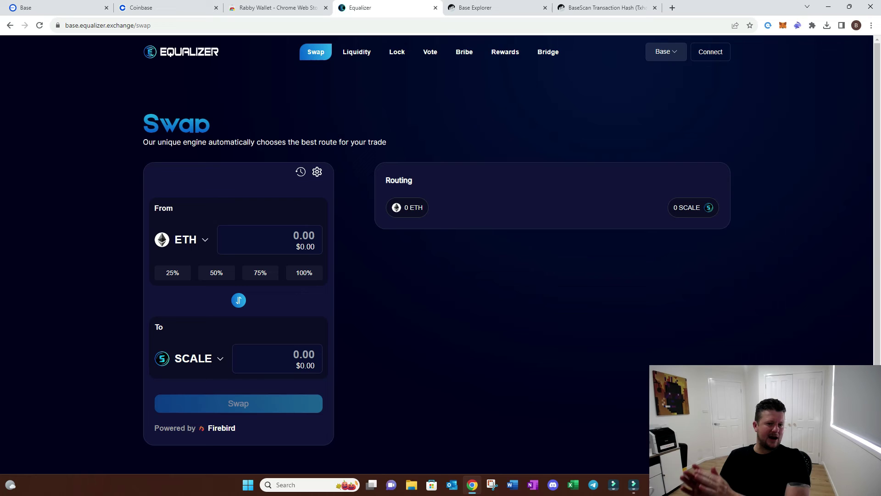
pyautogui.click(486, 8)
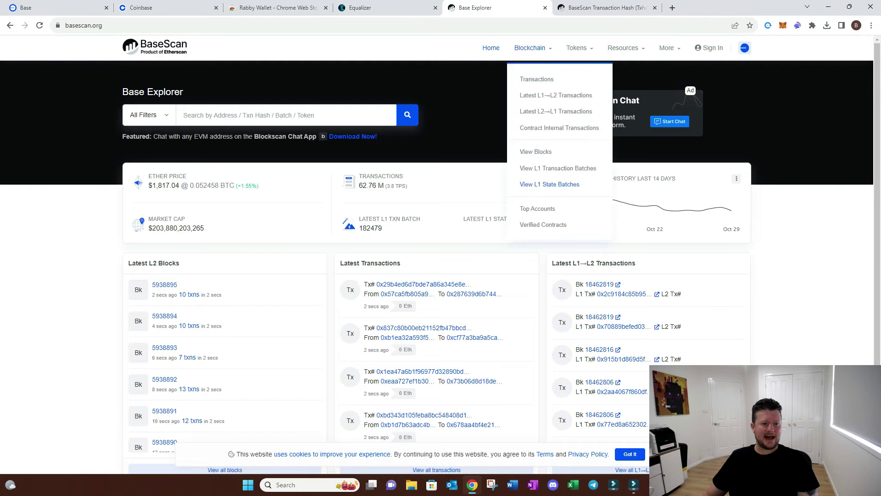
pyautogui.click(367, 8)
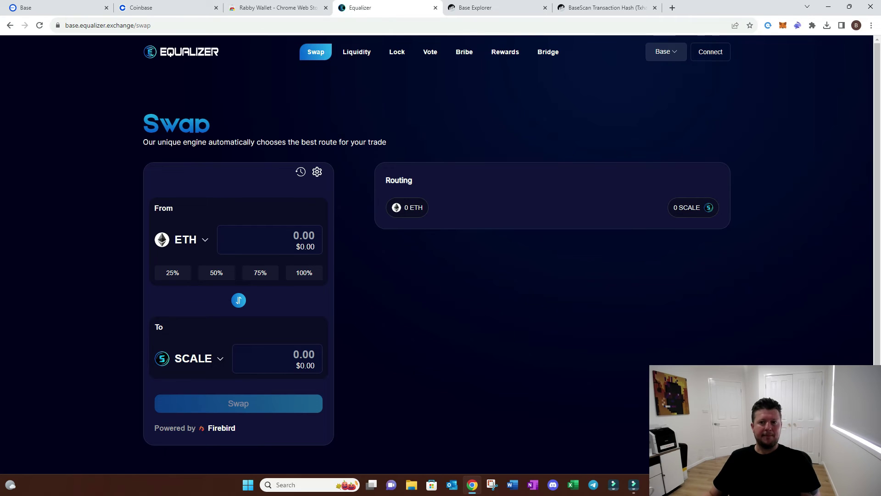
pyautogui.click(710, 51)
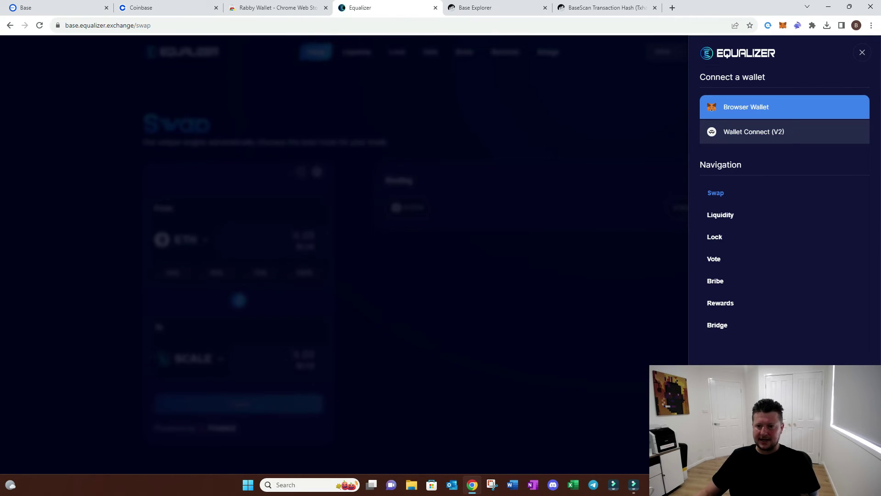
pyautogui.click(746, 107)
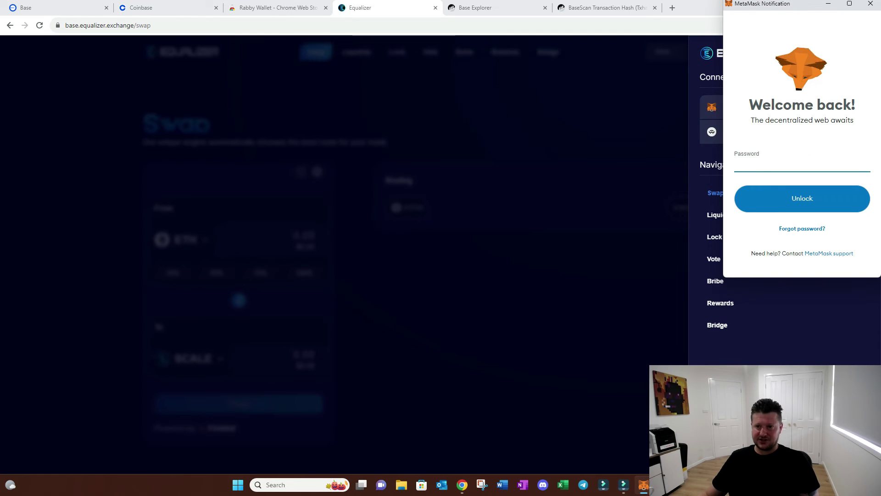
pyautogui.click(870, 4)
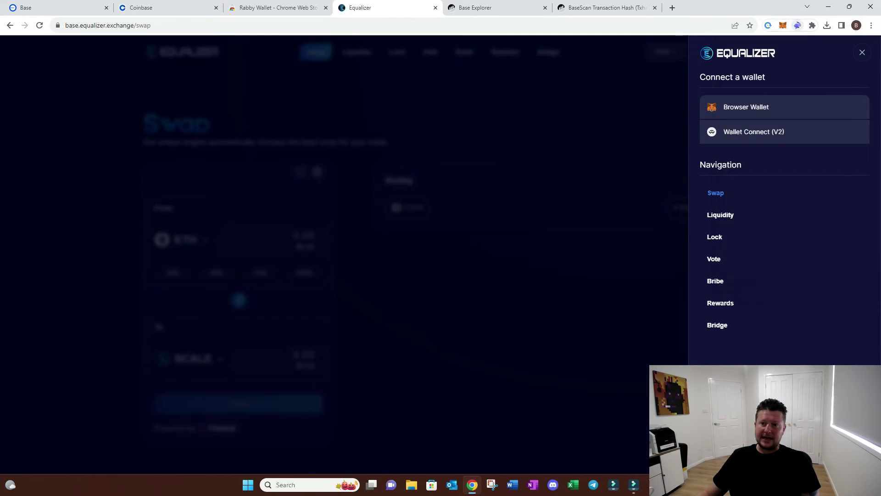
pyautogui.click(797, 25)
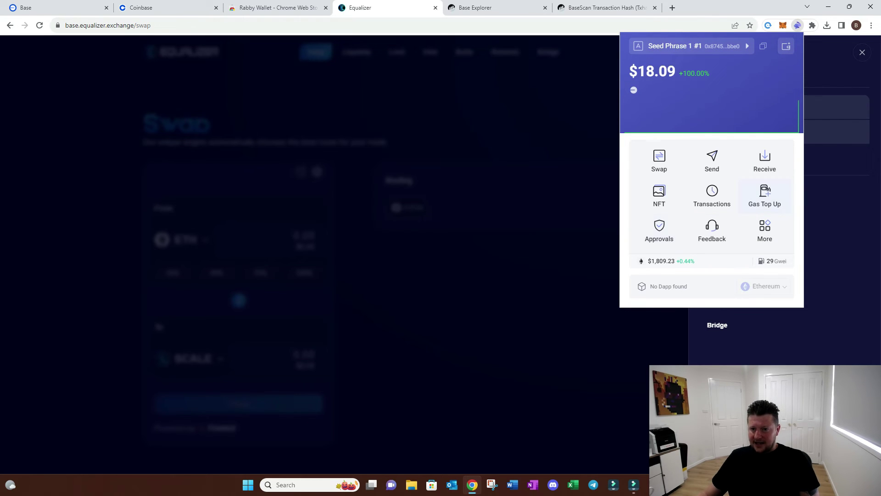
pyautogui.press('Escape')
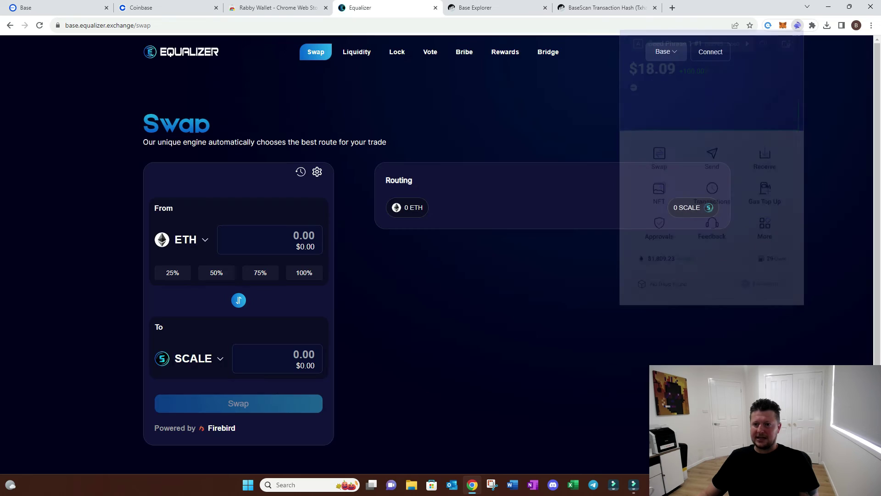
# - Reload the Equalizer swap page and check Rabby's $18.09 balance for the site
pyautogui.press('F5')
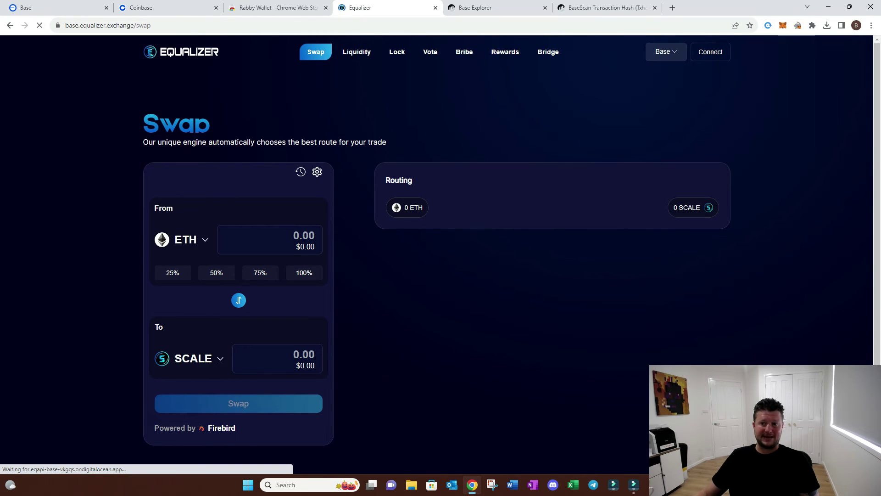
pyautogui.click(797, 25)
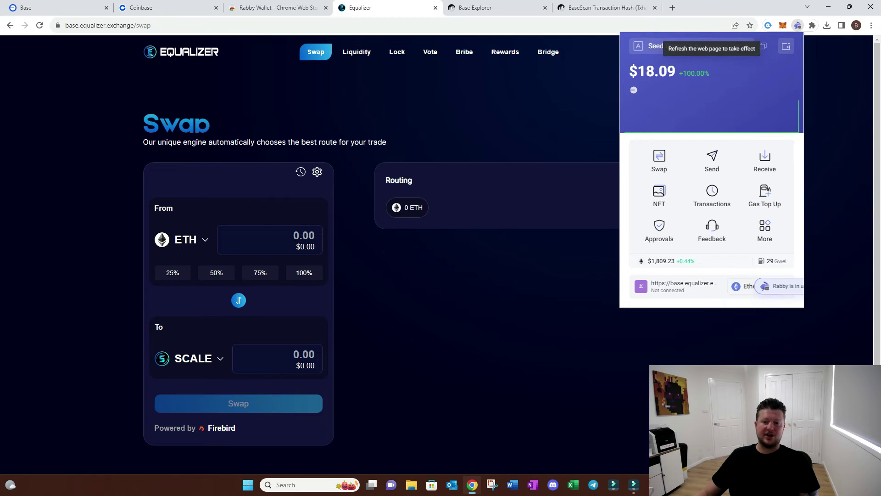
pyautogui.press('Escape')
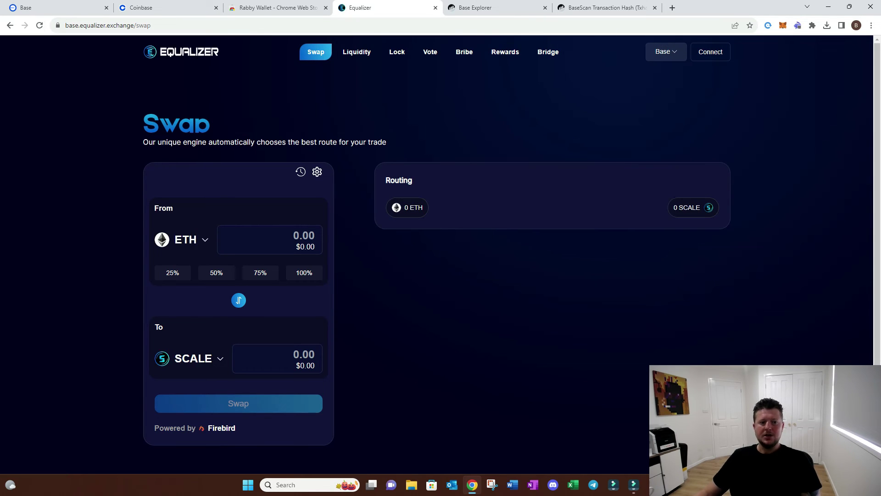
# - Connect Rabby to Equalizer as Browser Wallet, switch to Base, and confirm the $18.09 balance
pyautogui.click(710, 51)
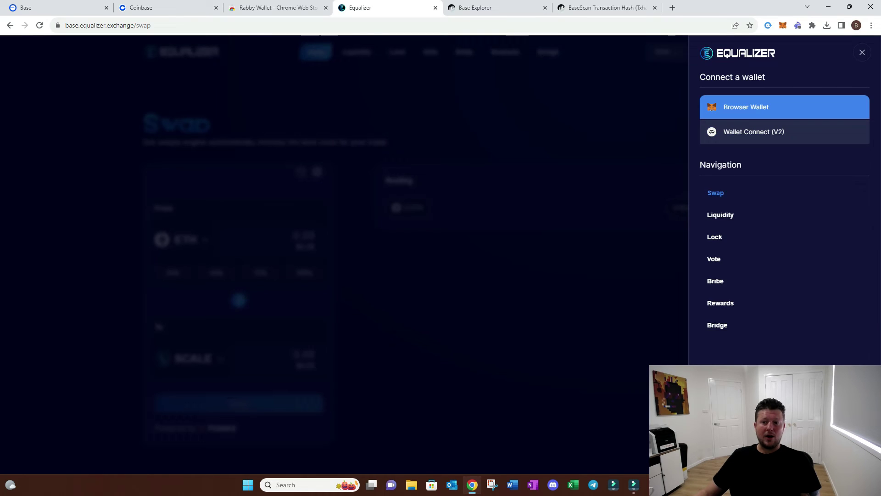
pyautogui.click(743, 104)
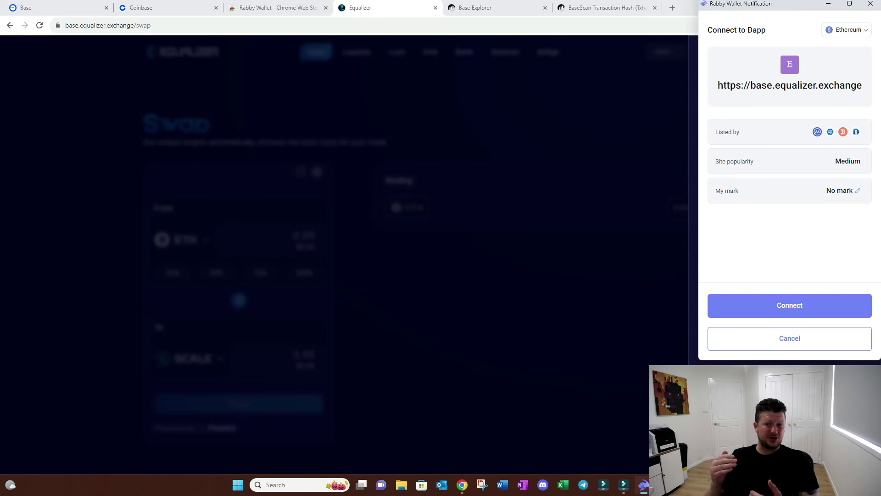
pyautogui.click(789, 306)
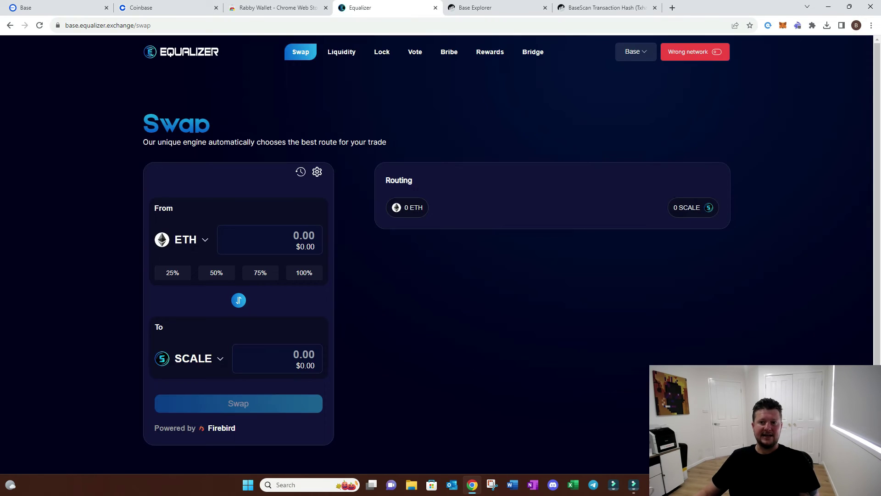
pyautogui.click(695, 52)
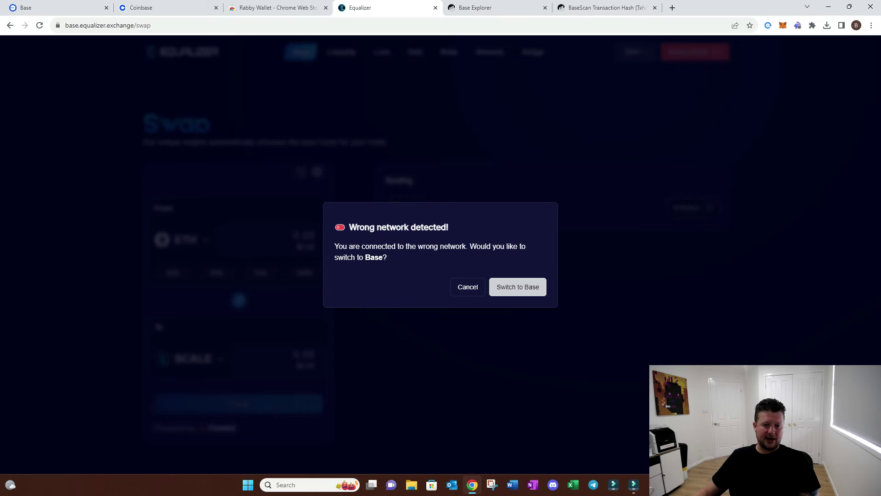
pyautogui.click(518, 287)
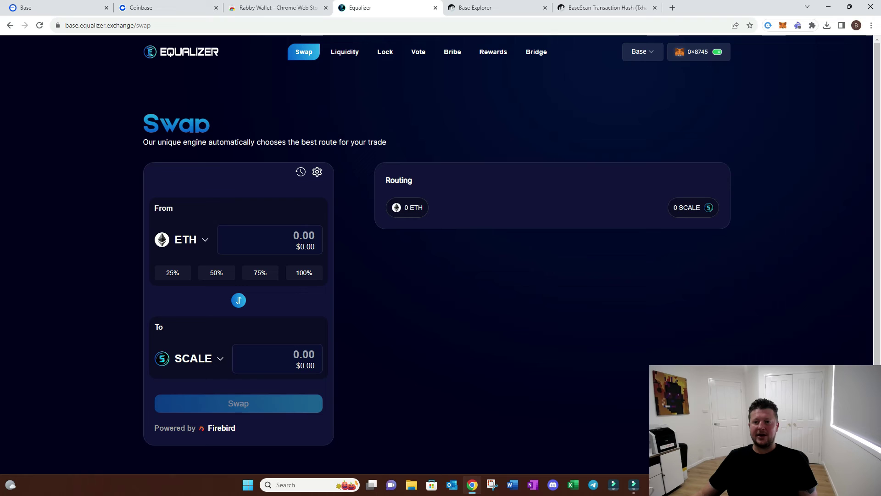
pyautogui.click(797, 25)
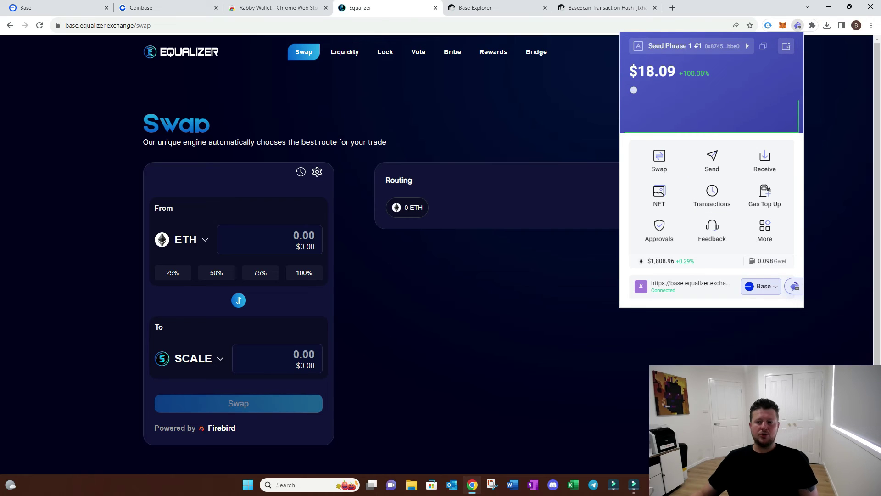
# - Browse Equalizer's liquidity pools, then return to Swap showing the 0.01 ETH balance
pyautogui.press('Escape')
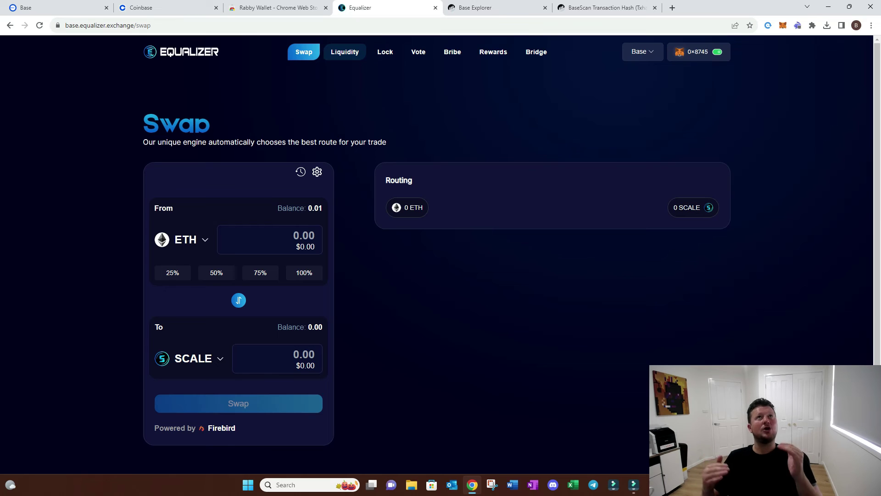
pyautogui.click(345, 52)
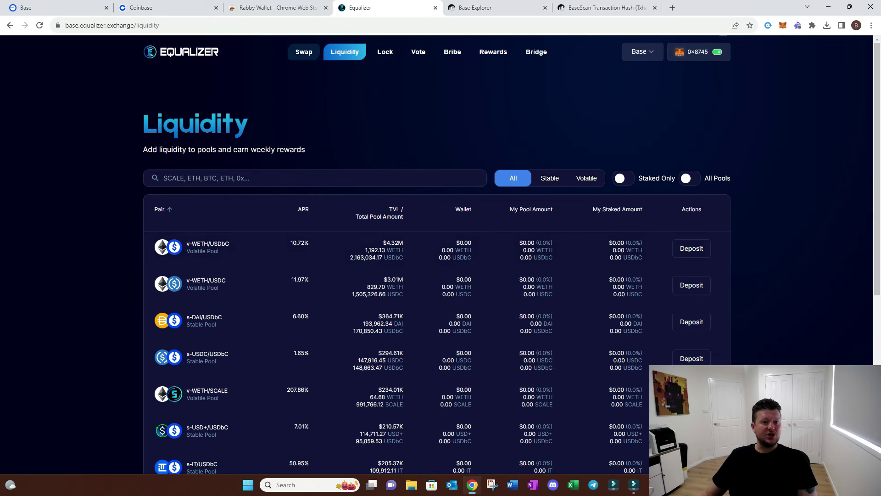
pyautogui.click(304, 52)
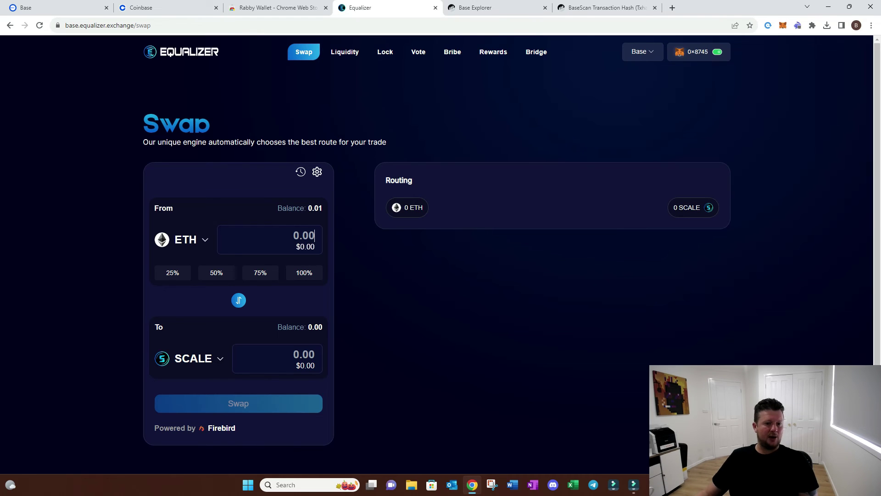
# - Enter 0.005 ETH in the From field for a 75.914 SCALE quote and submit the swap
pyautogui.write('.0')
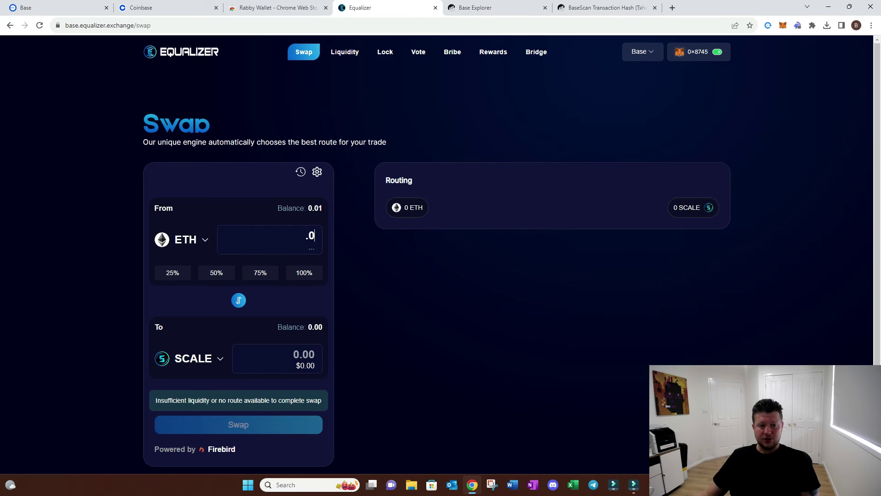
pyautogui.write('1000000000000')
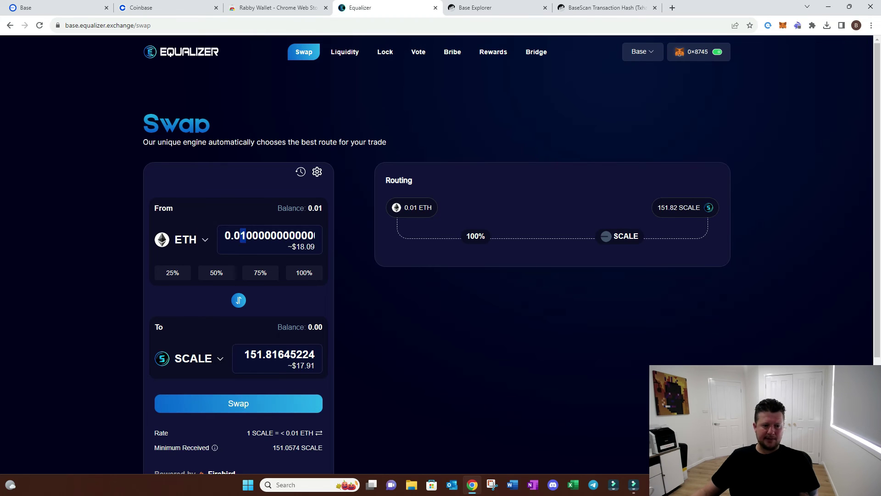
pyautogui.doubleClick(243, 235)
pyautogui.write('0.05')
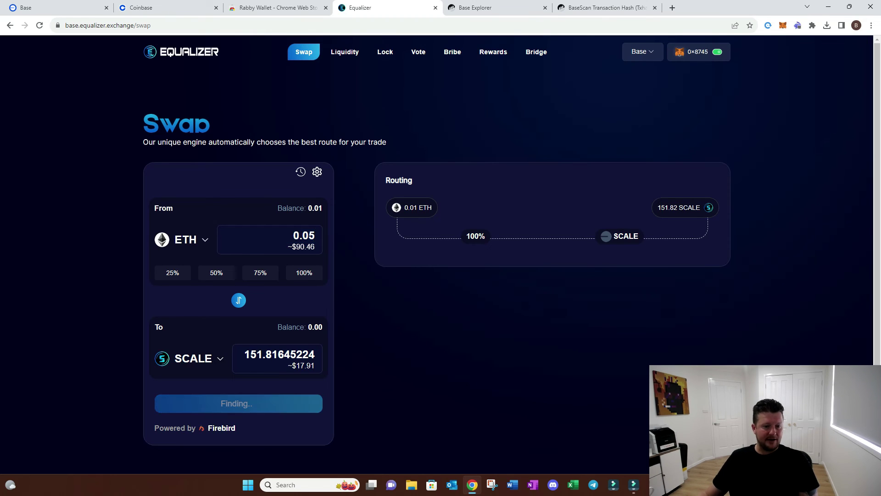
pyautogui.press('BackSpace')
pyautogui.write('05')
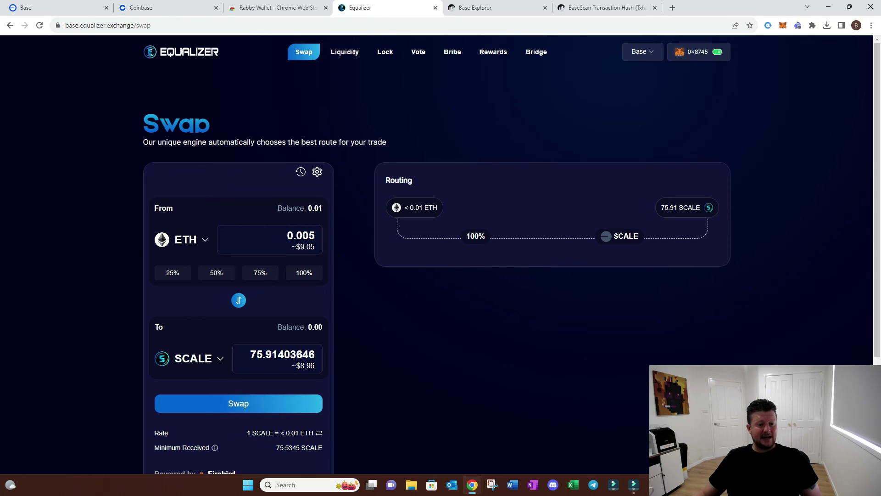
pyautogui.click(238, 403)
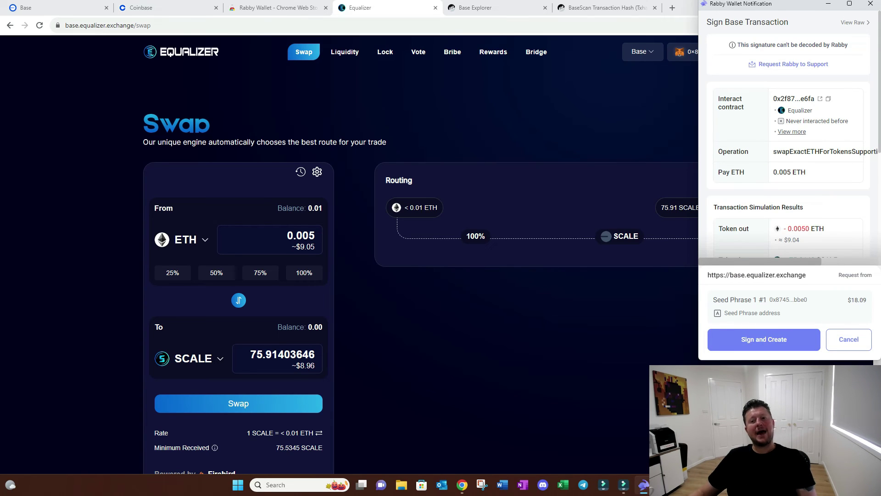
# - Sign and confirm the swap in Rabby, leaving 75.91 SCALE and under 0.01 ETH
pyautogui.scroll(-3, 788, 161)
pyautogui.scroll(3, 787, 160)
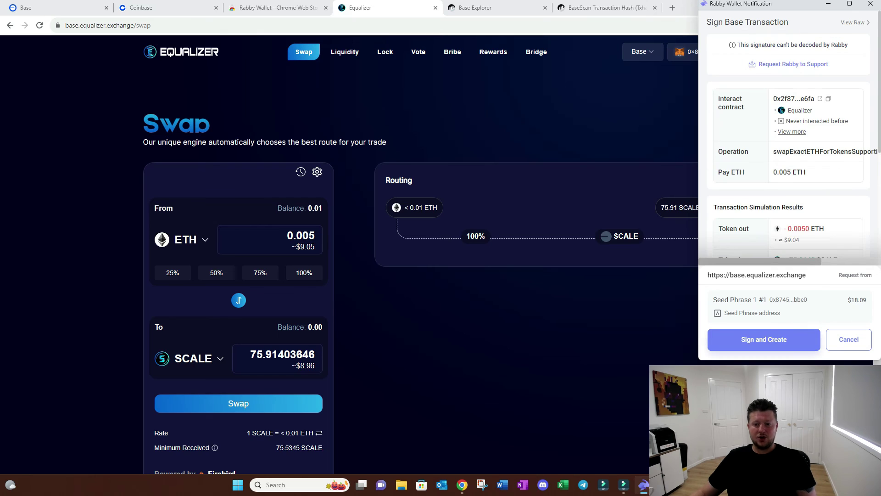
pyautogui.click(764, 339)
pyautogui.click(763, 339)
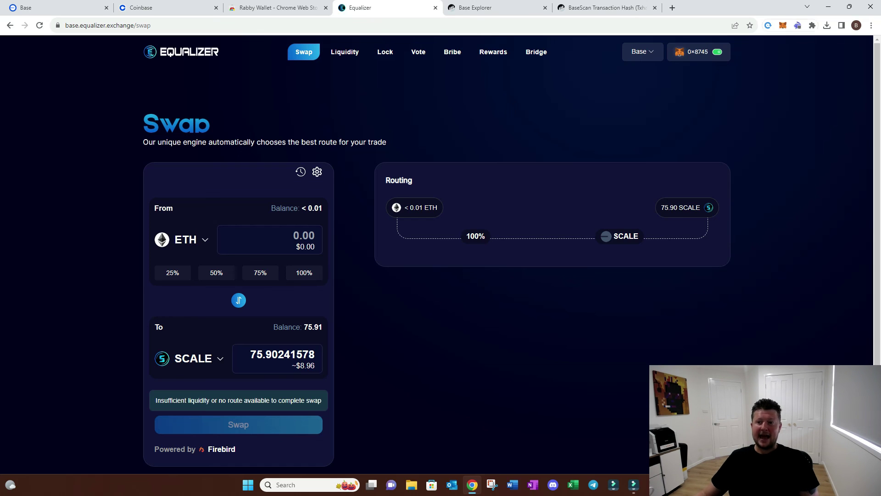
# - Check the swap via Rabby's history and token balances: 0.005 ETH in, 75.914 SCALE received
pyautogui.click(798, 25)
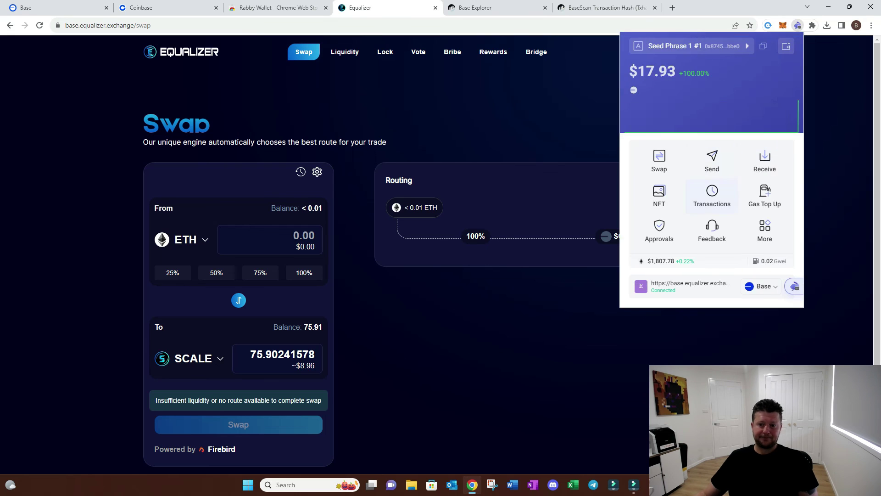
pyautogui.click(712, 196)
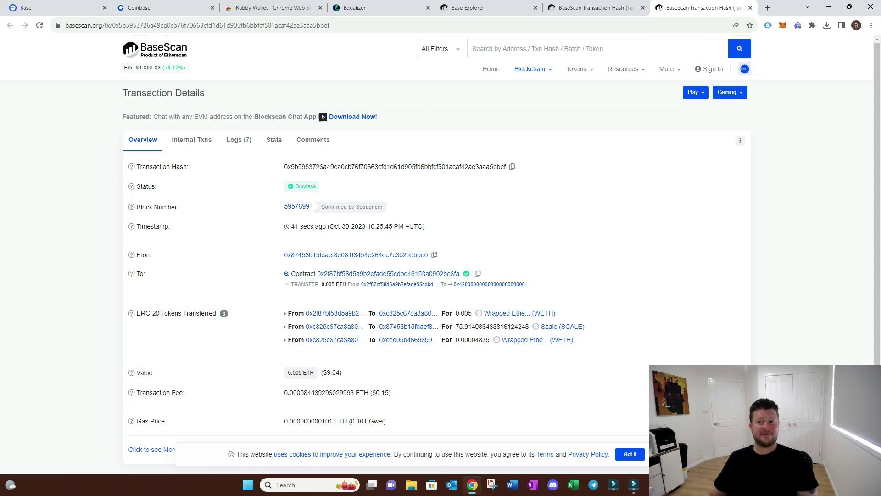
pyautogui.click(798, 25)
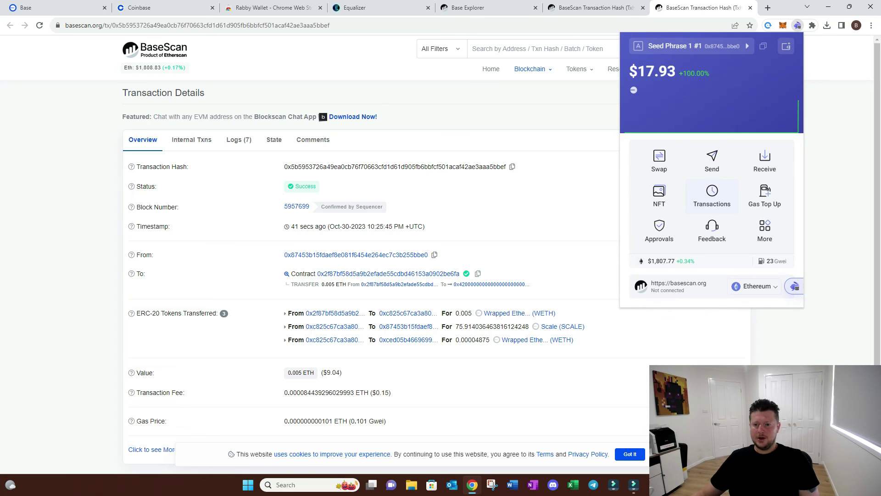
pyautogui.click(711, 197)
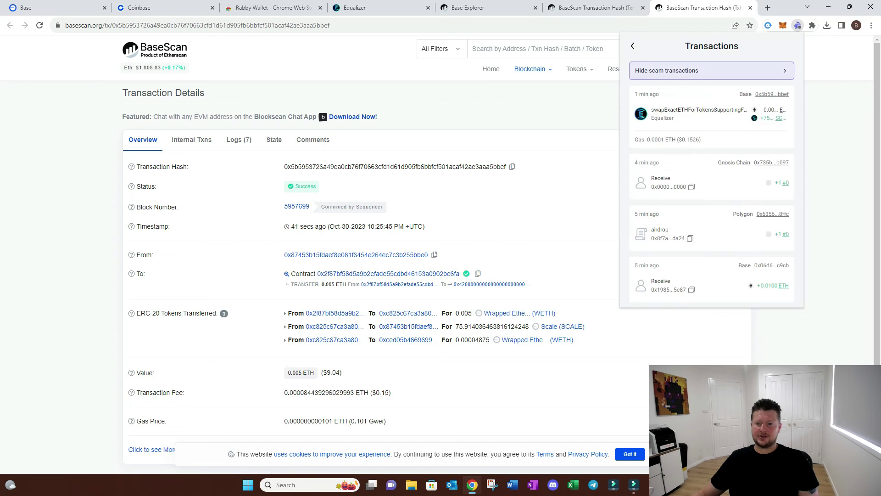
pyautogui.click(635, 43)
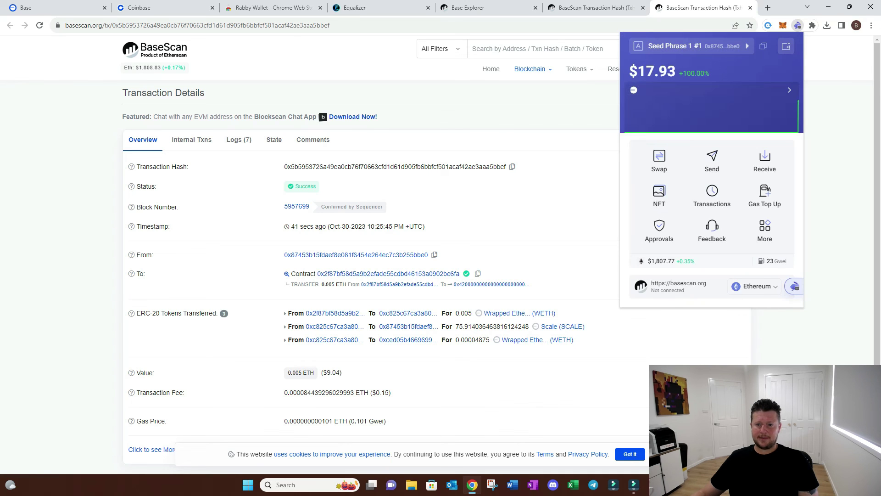
pyautogui.click(666, 110)
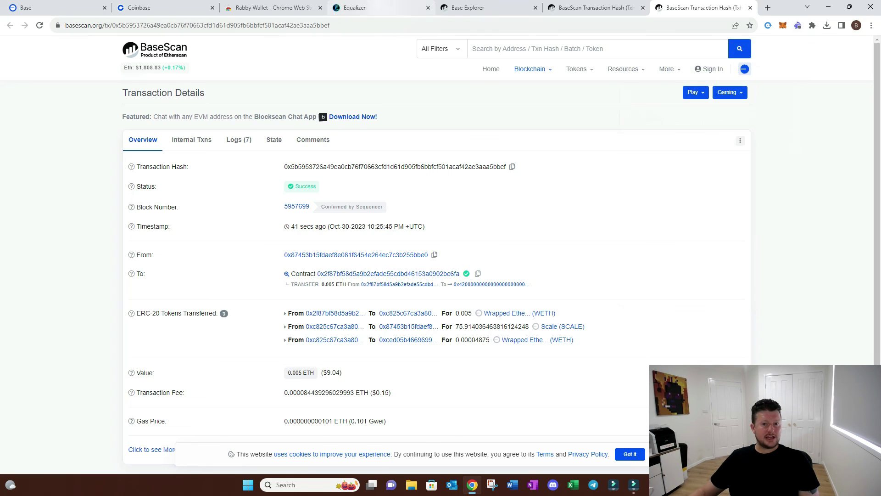
# - Back on the Equalizer swap page, reverse the pair to sell SCALE for ETH
pyautogui.click(380, 7)
pyautogui.click(239, 300)
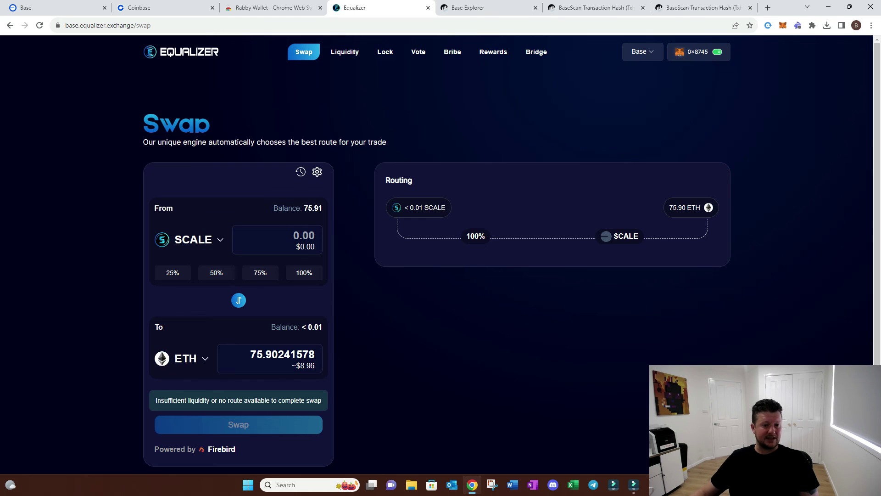